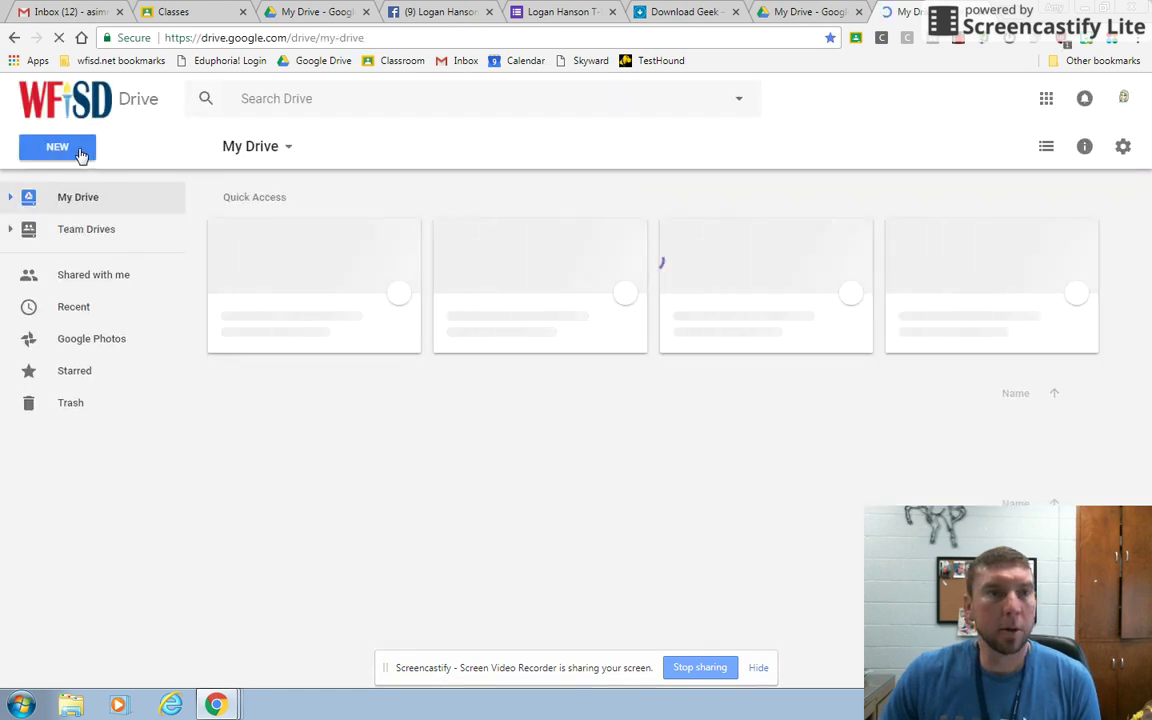
Create a new blank Google Form from Drive's New > More menu.
left_click(75, 149)
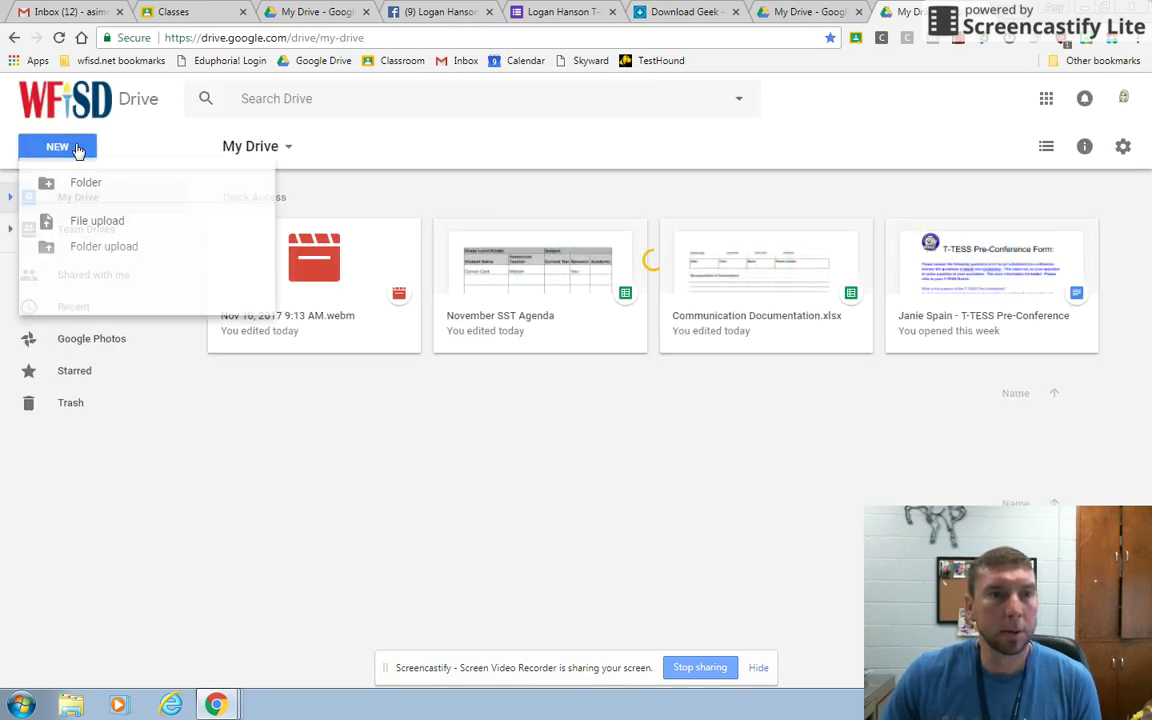
mouse_move(92, 368)
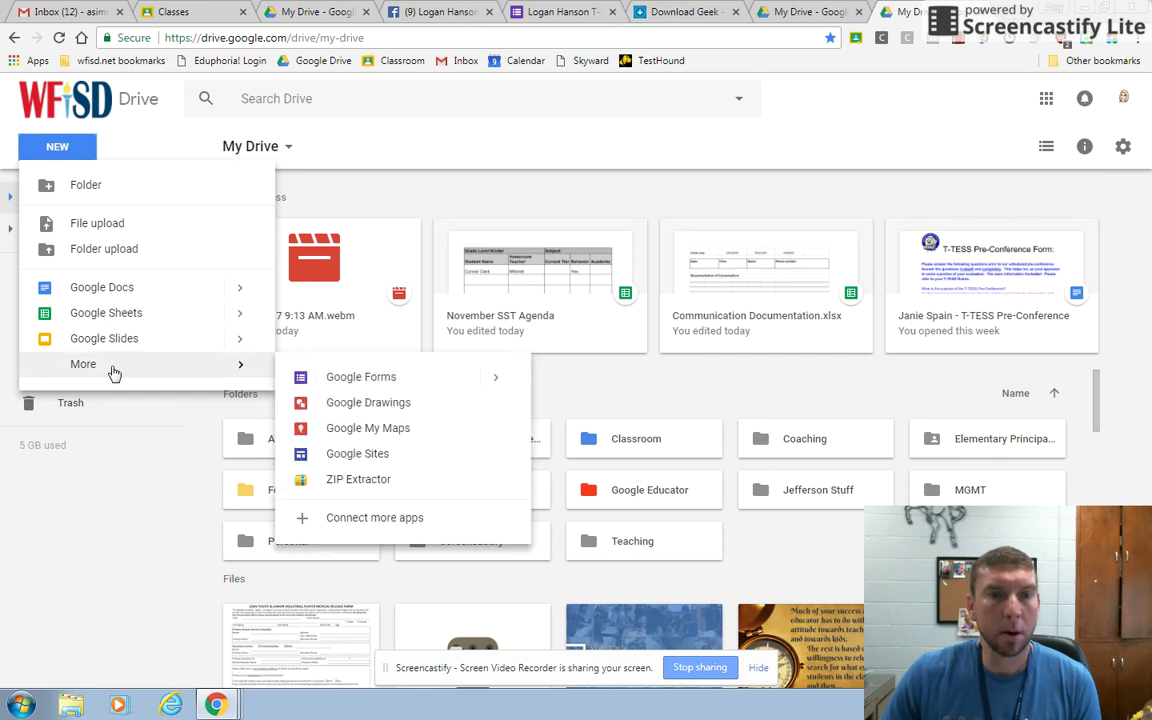
left_click(361, 377)
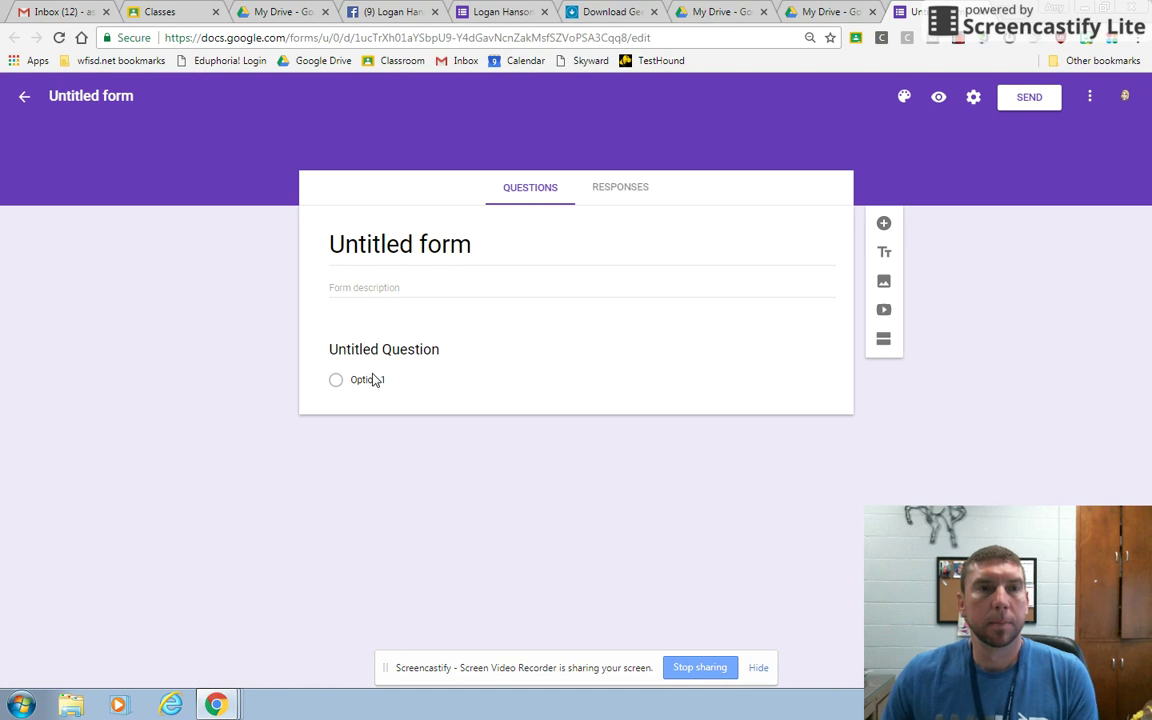
Rename the untitled form to 'Tshirts' and bring up its colour palette.
left_click(108, 92)
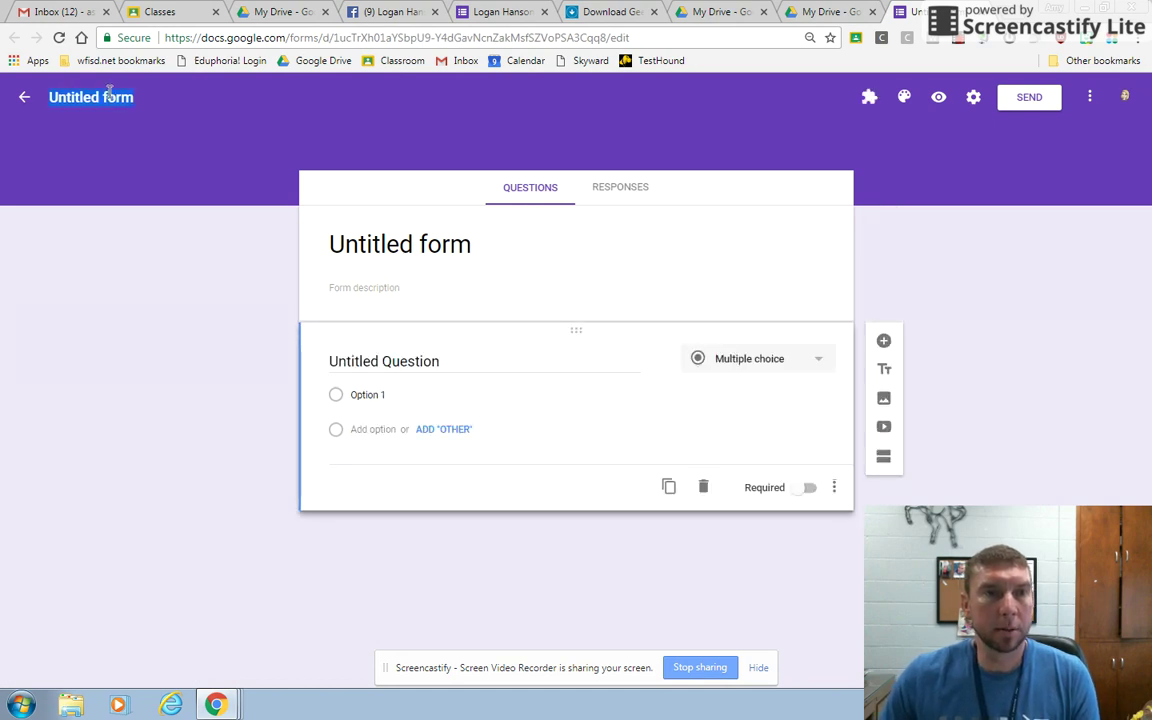
type("Tshirts")
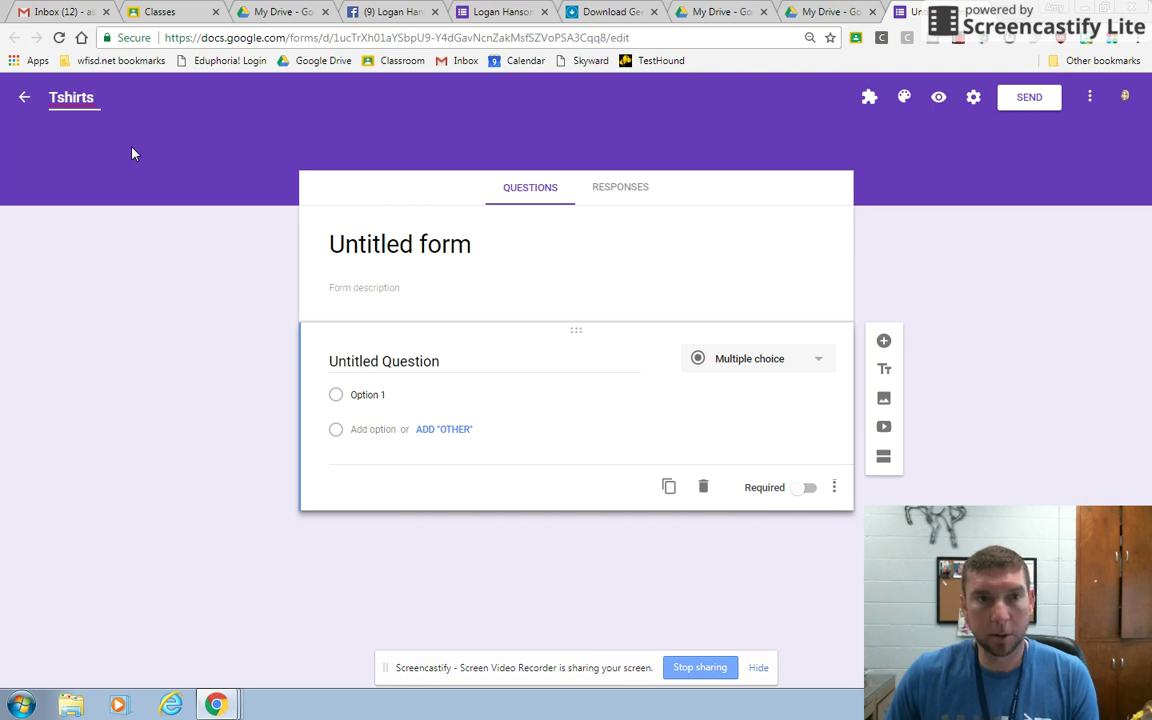
left_click(150, 251)
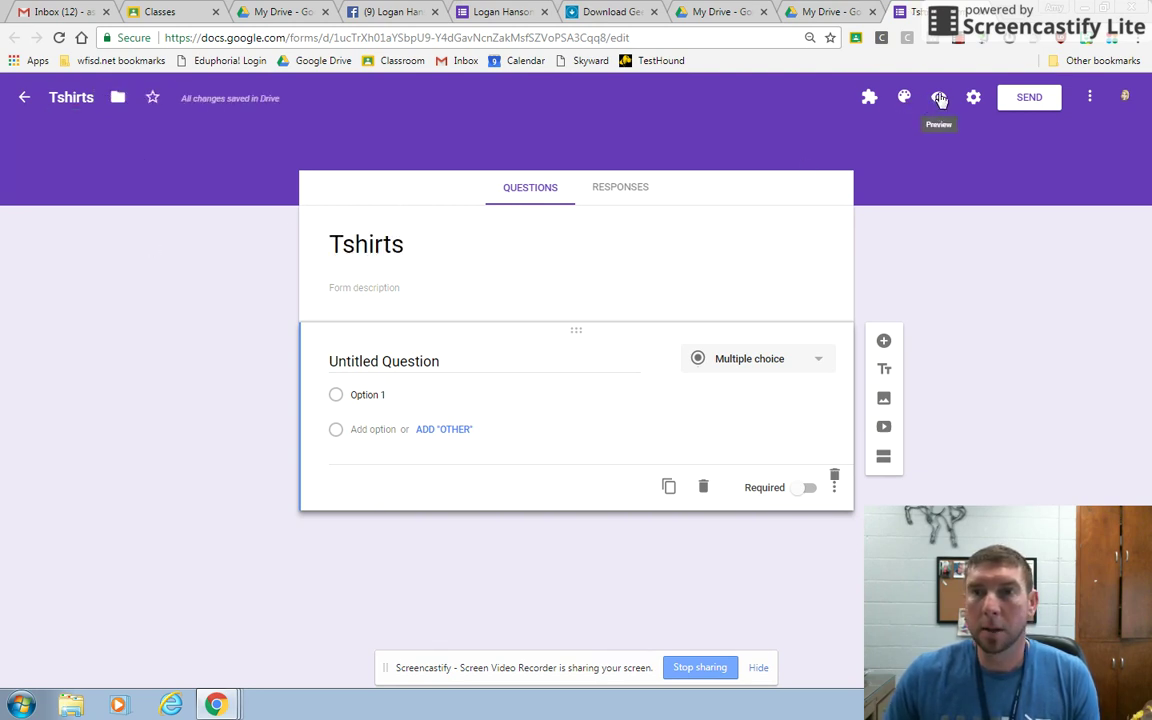
left_click(904, 102)
Apply the picnic photo from the Party category as the form's header image.
left_click(1053, 297)
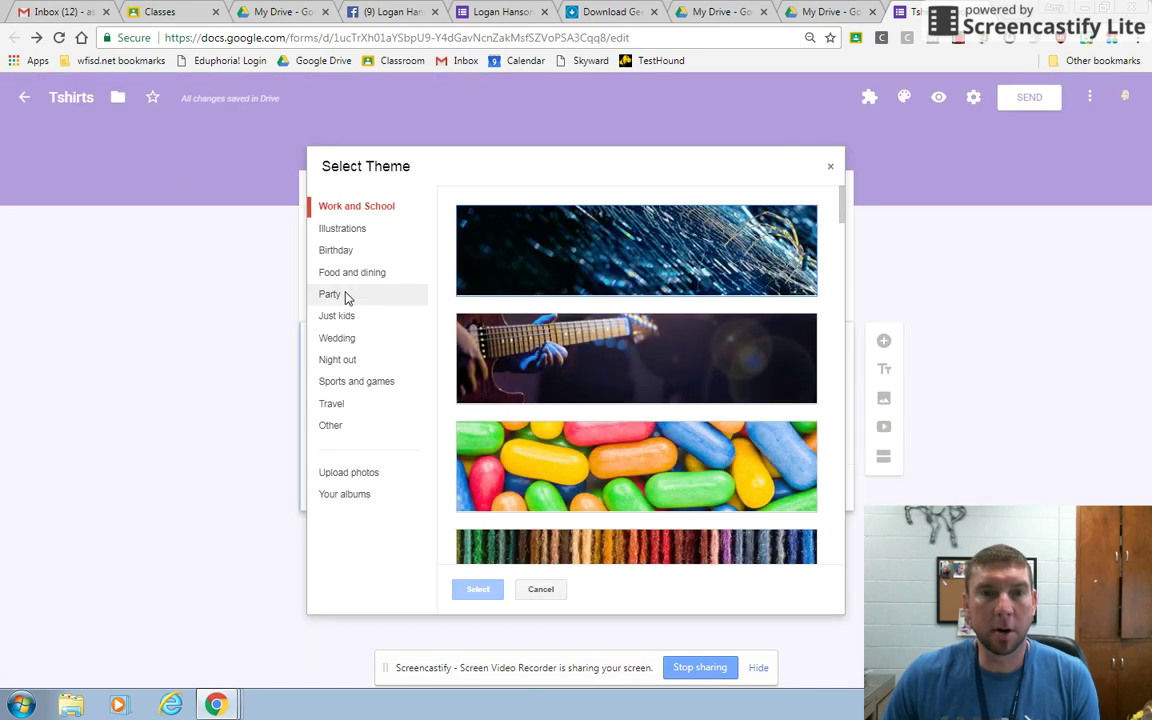
left_click(335, 293)
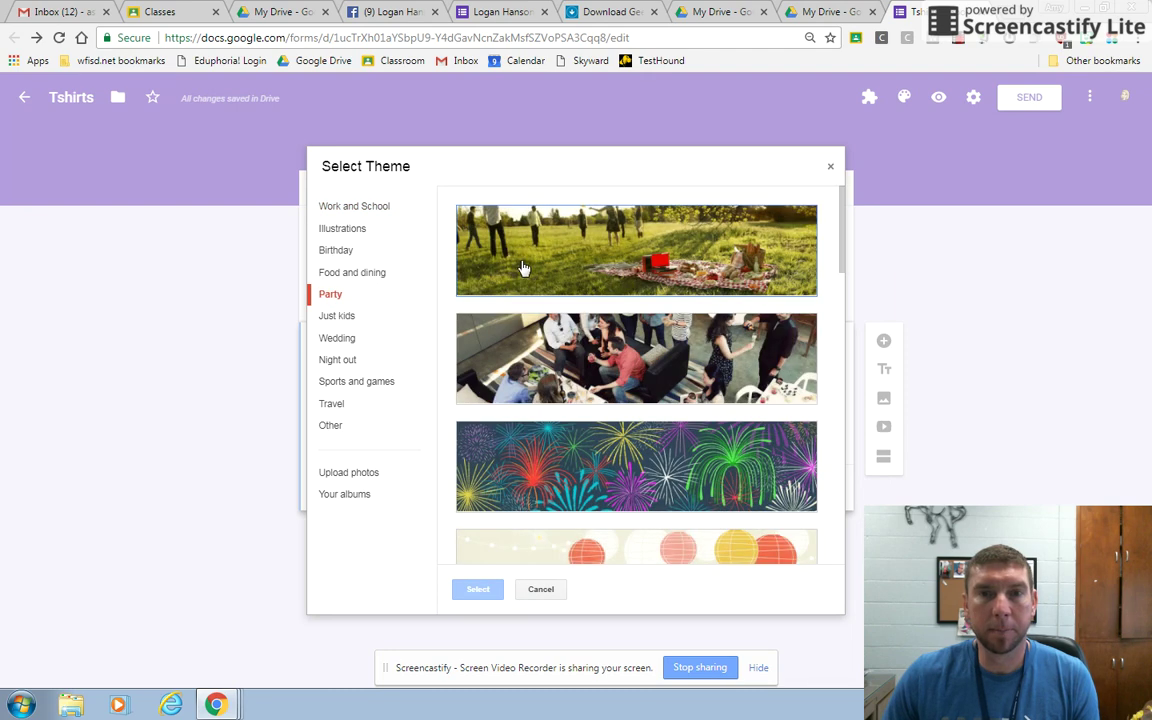
left_click(522, 267)
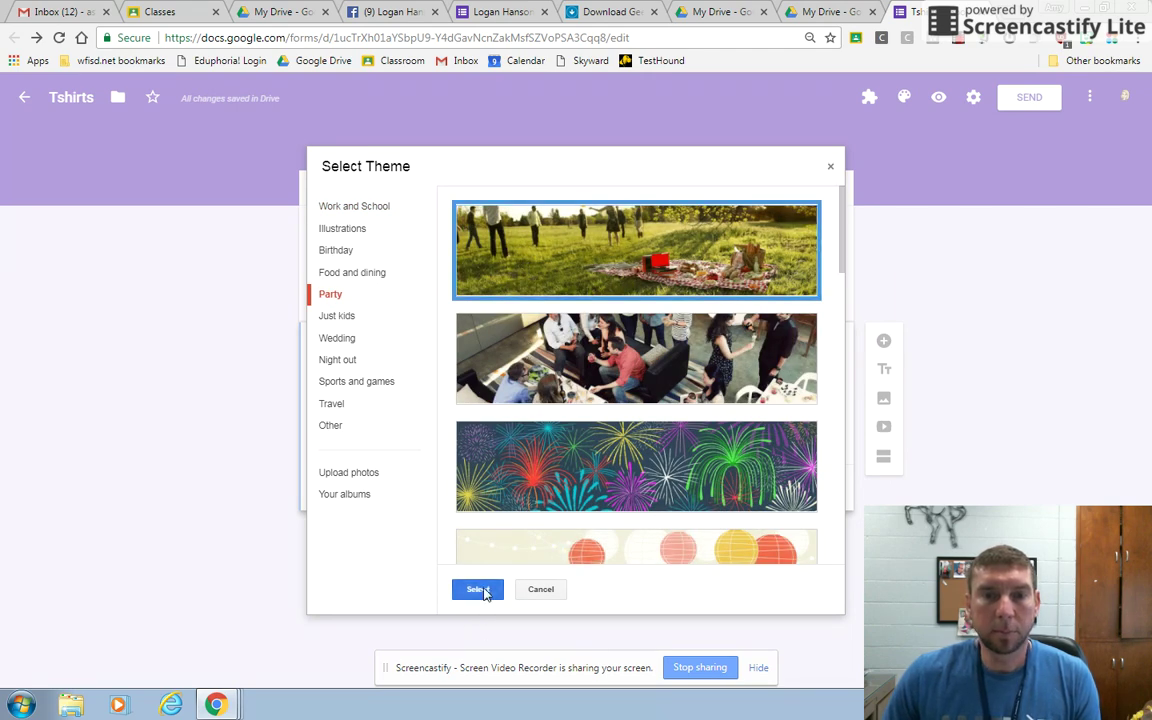
left_click(480, 589)
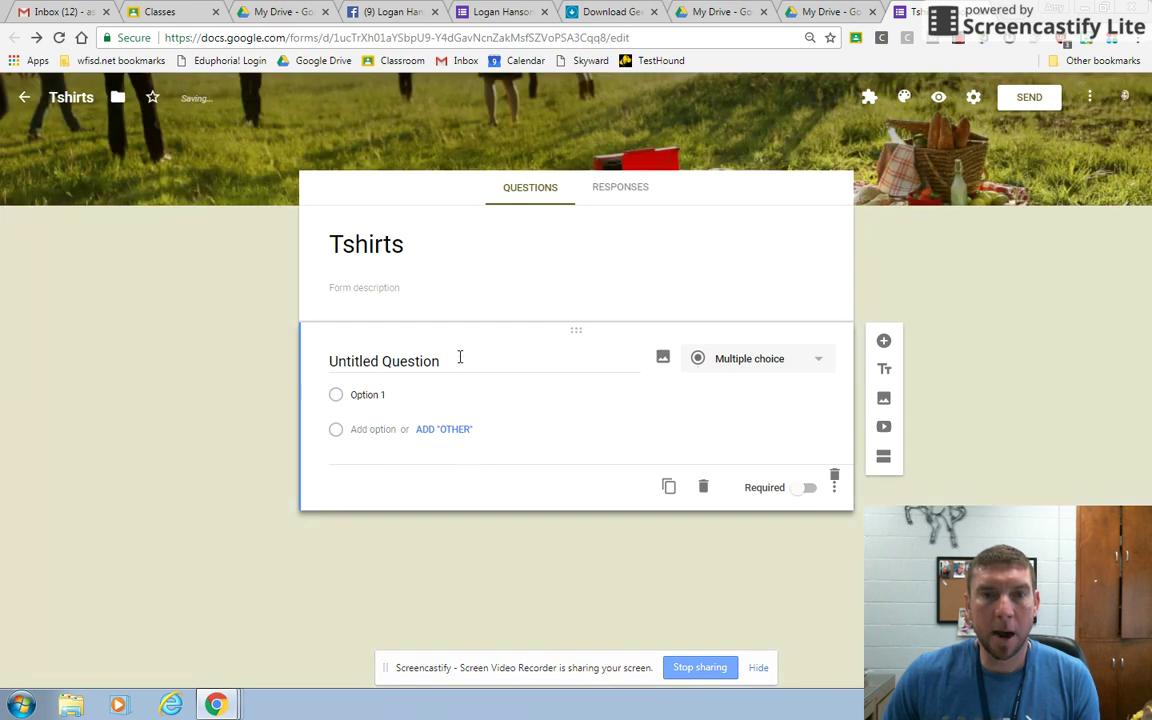
Title the first question 'First Name', make it required, and add a 'Last Name' question.
left_click(452, 359)
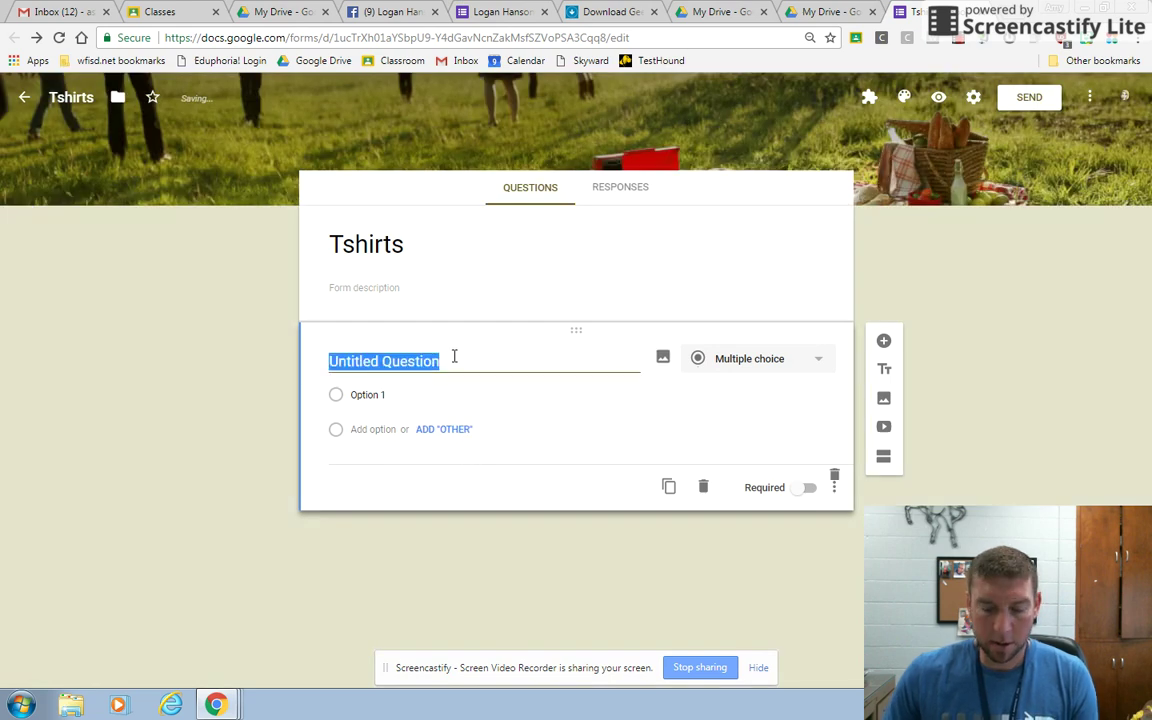
type("Fi")
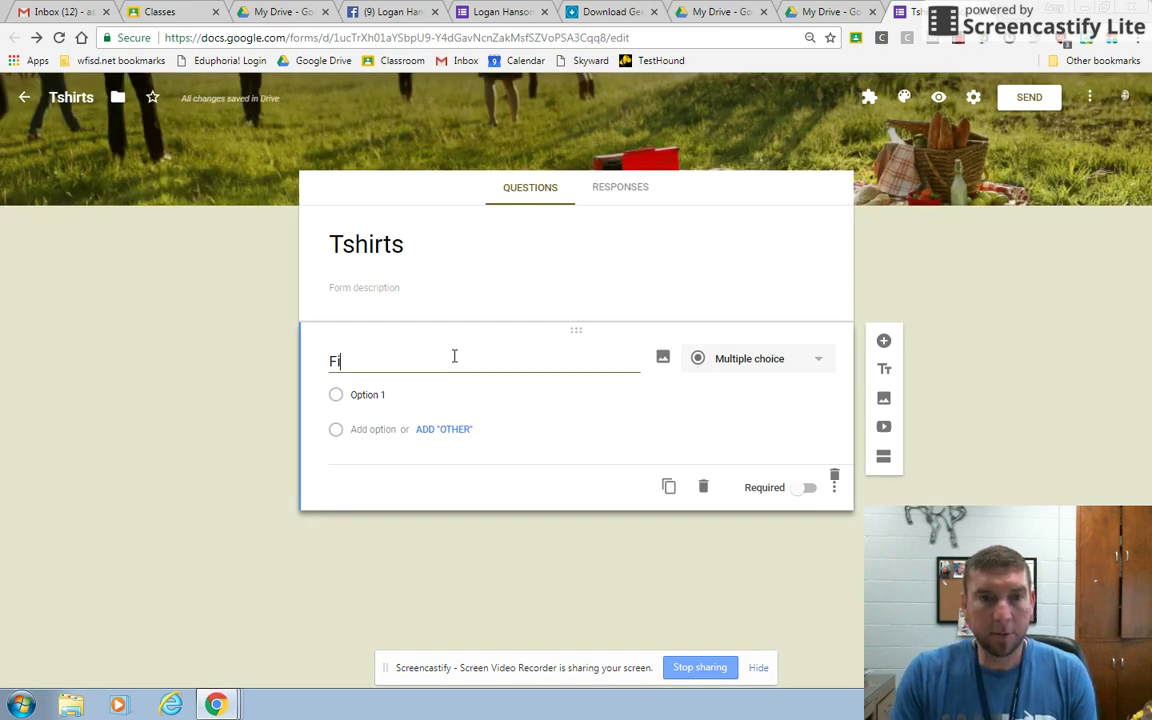
type("rst Name")
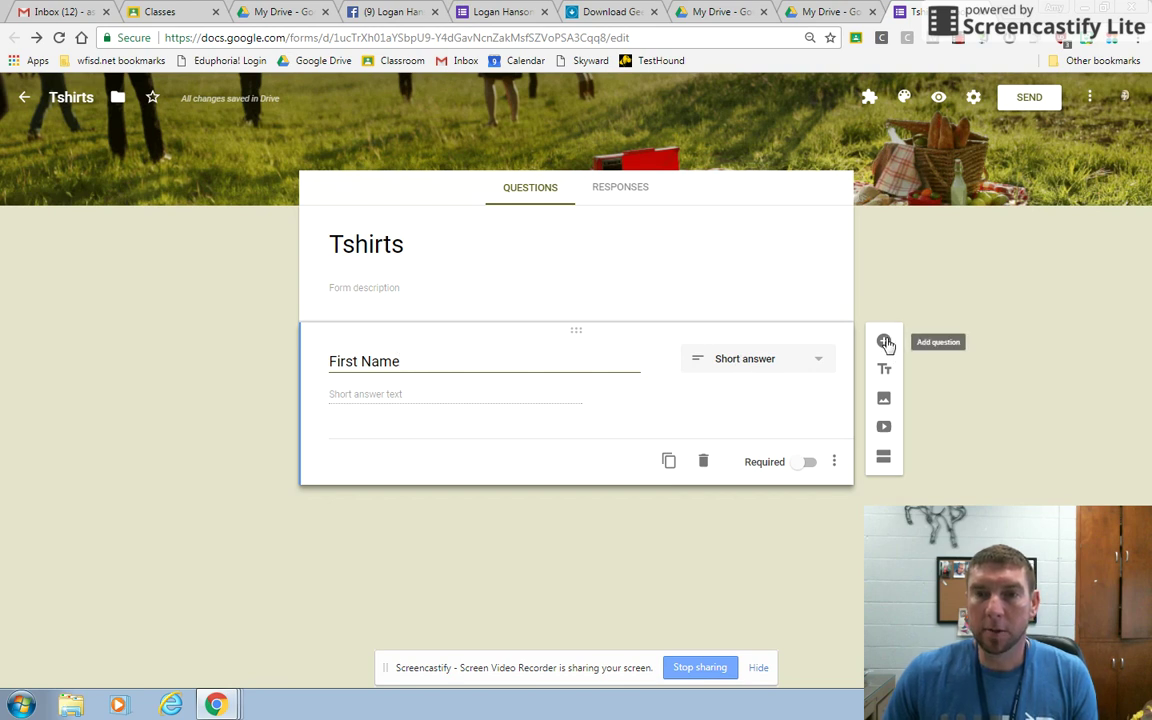
left_click(806, 463)
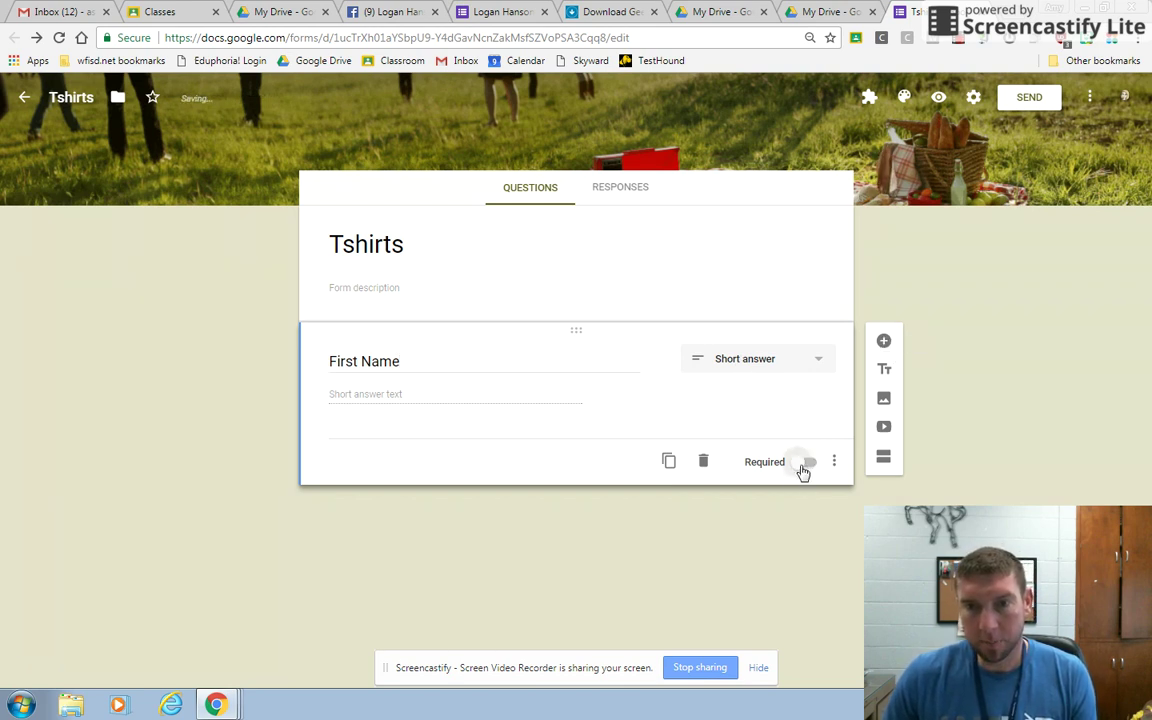
left_click(884, 343)
type("Last N")
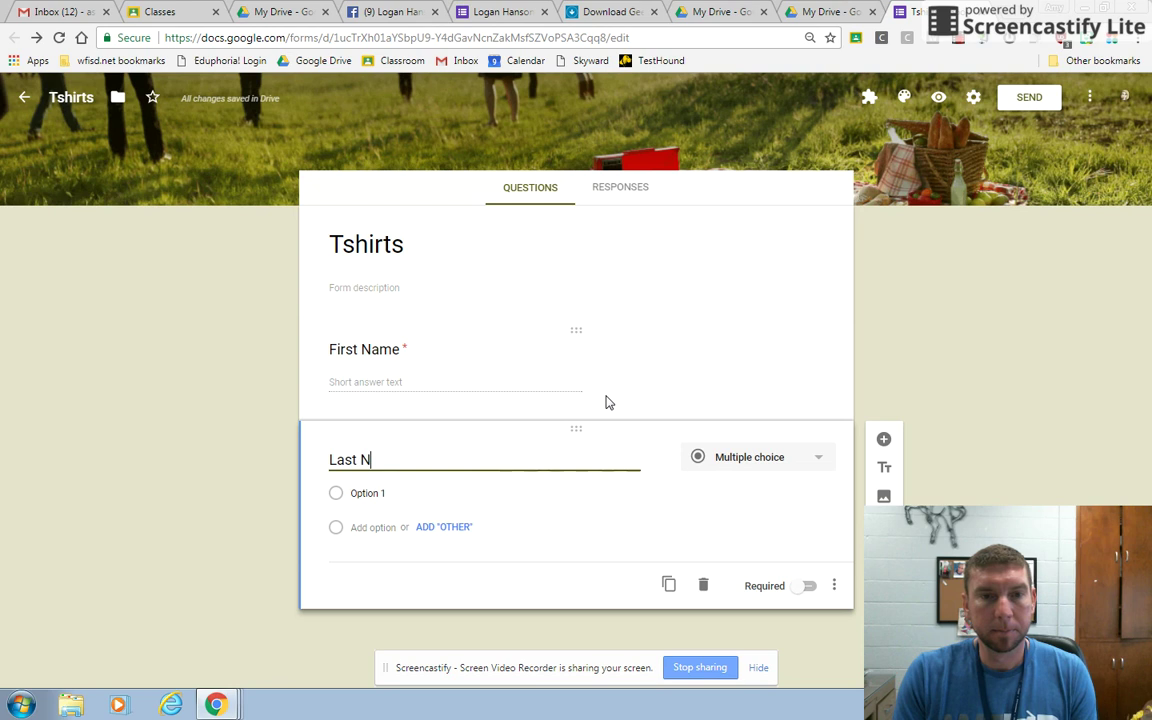
type("ame")
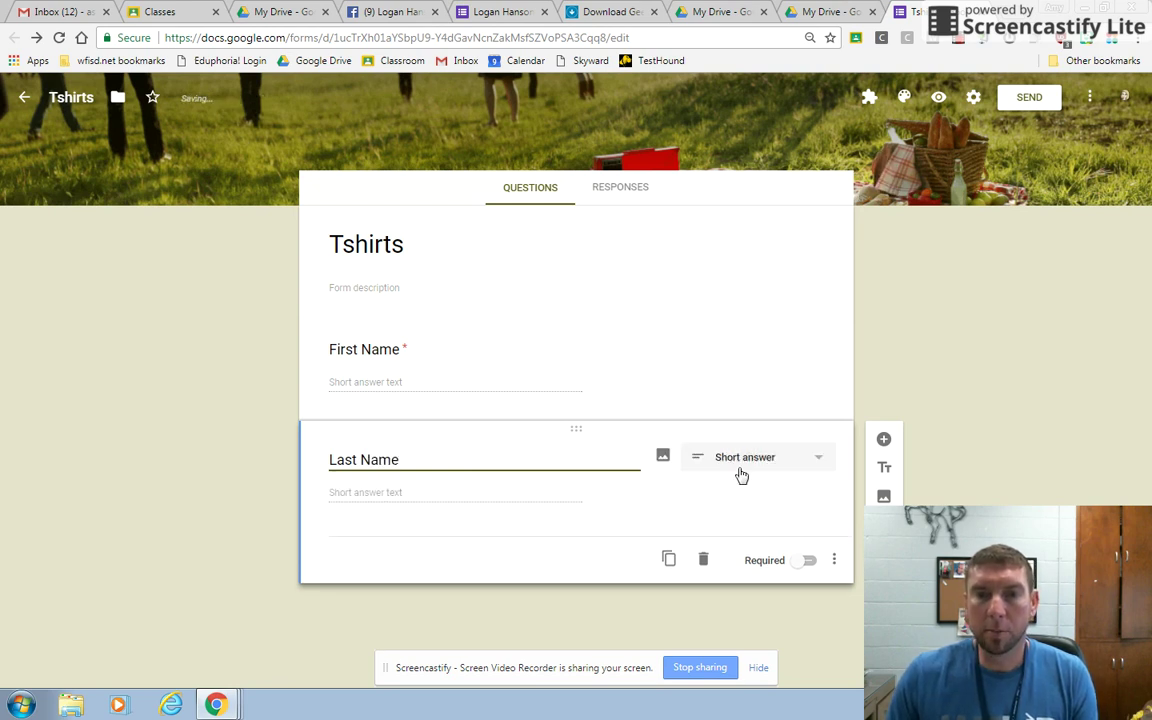
Add short-answer questions titled 'PHone Number' and 'Email' below Last Name.
left_click(885, 441)
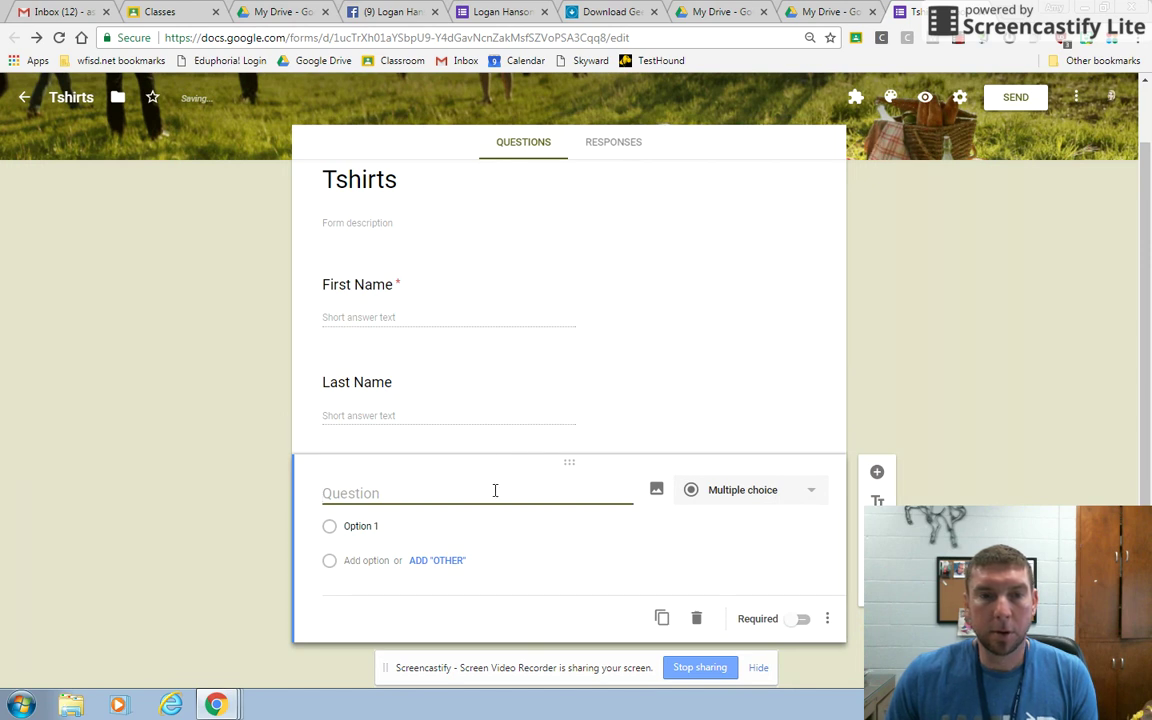
type("PHon")
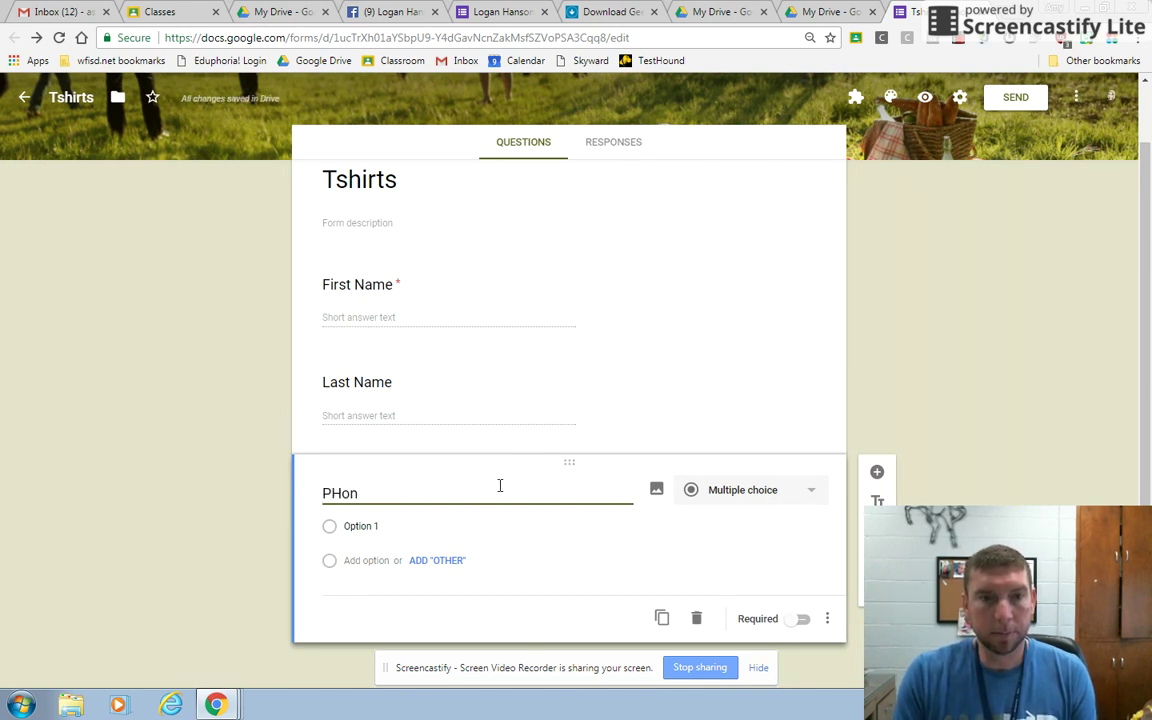
type("e Number")
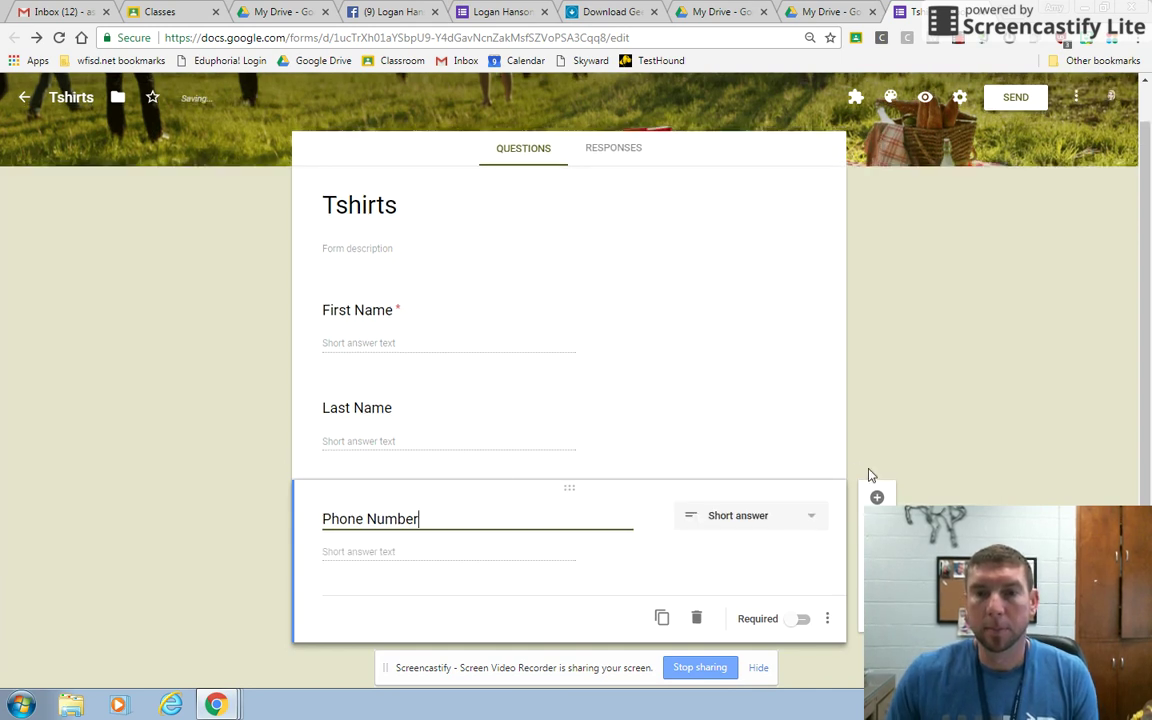
left_click(878, 497)
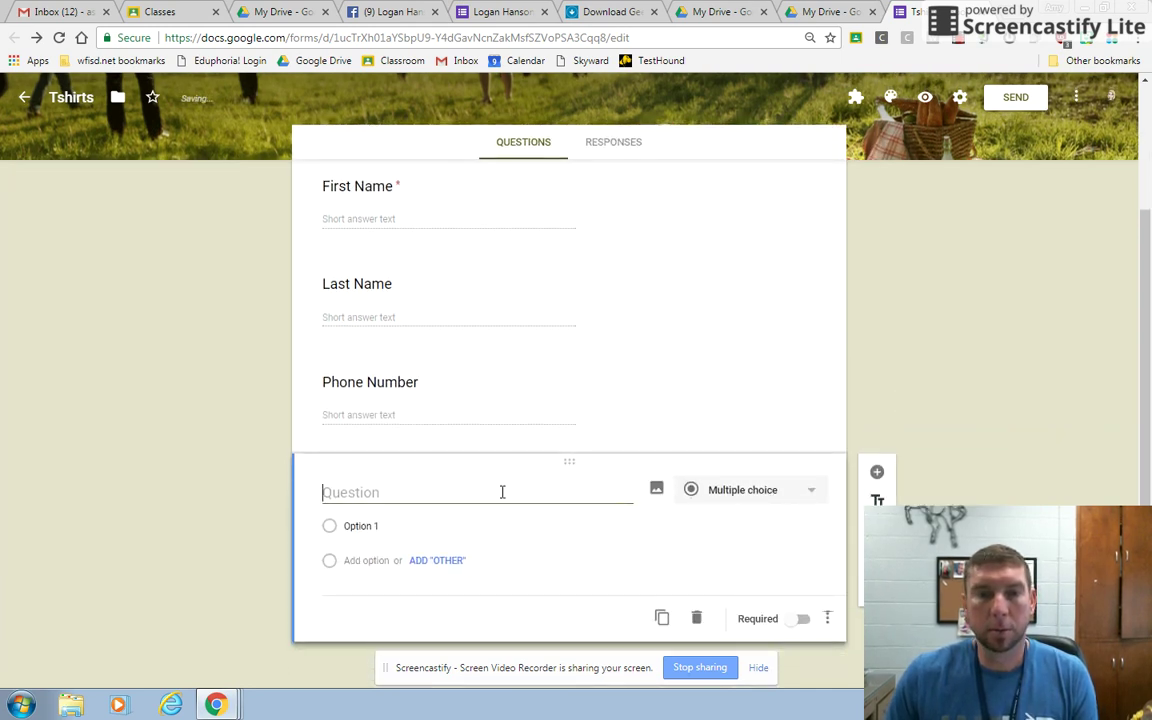
type("Emai")
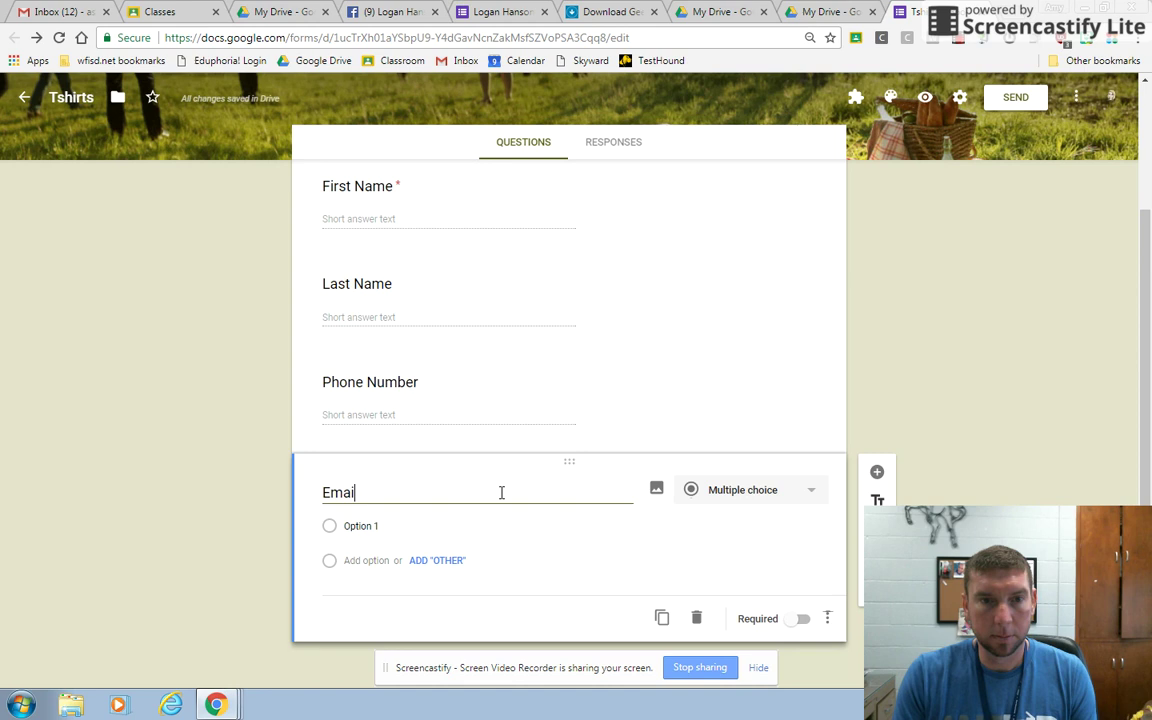
type("l")
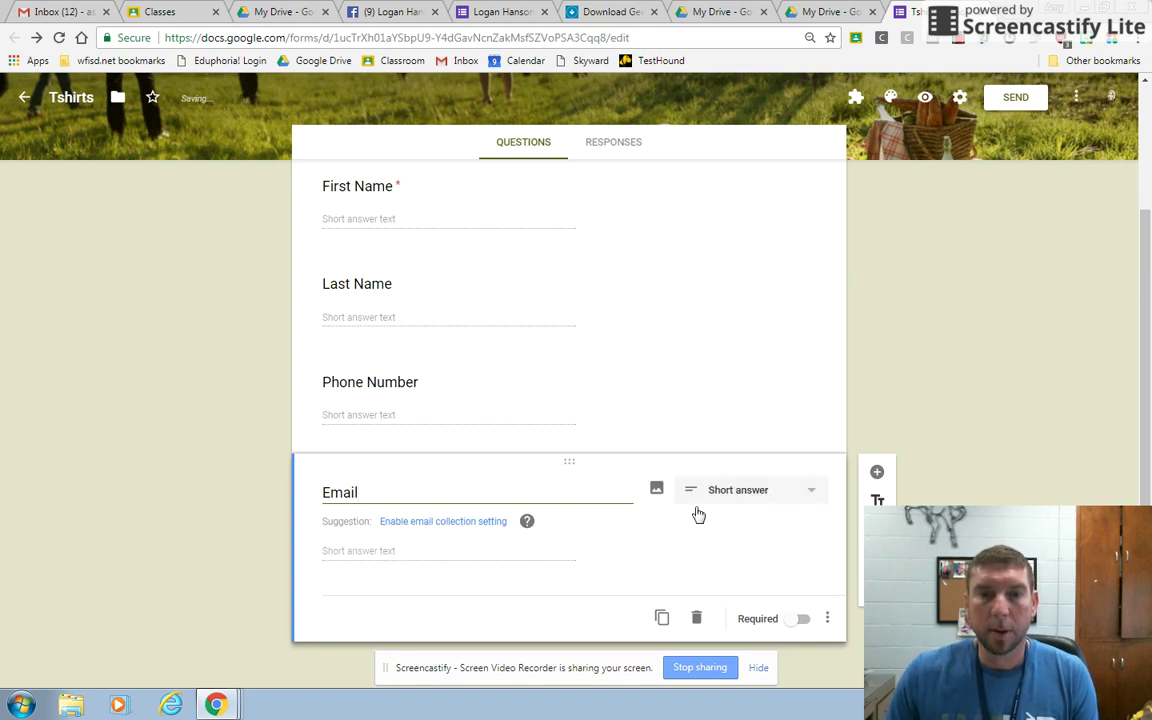
Make Email, Phone Number and Last Name required, then add another blank question.
left_click(799, 619)
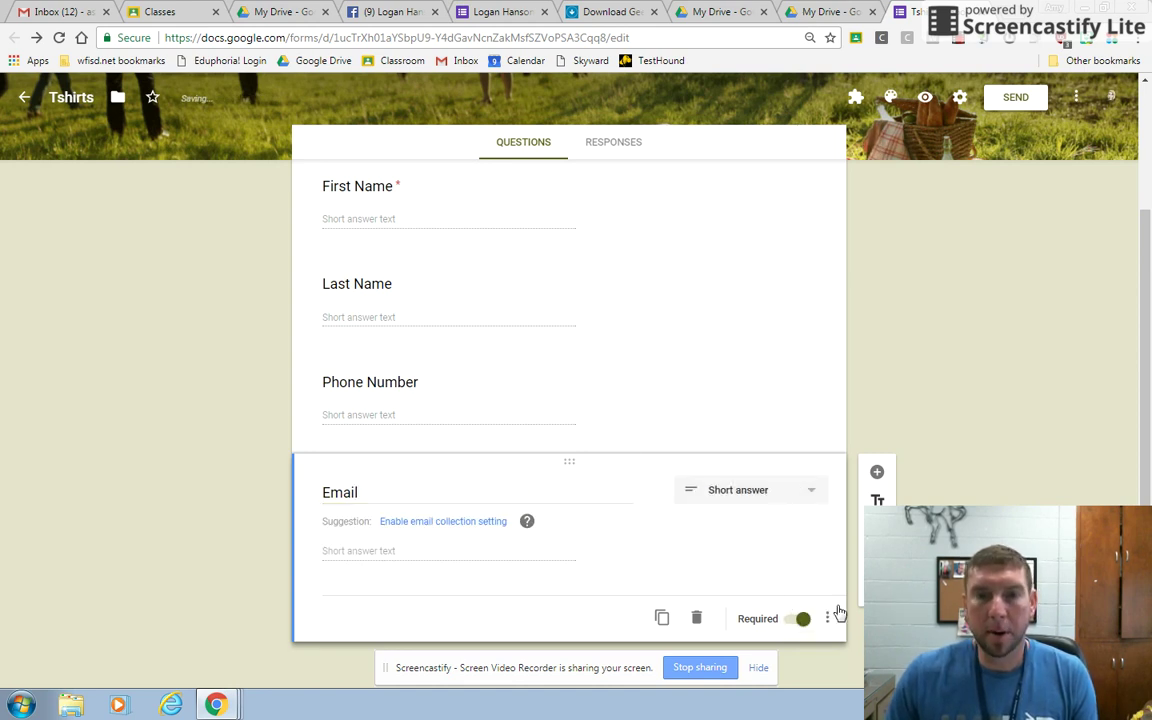
left_click(602, 404)
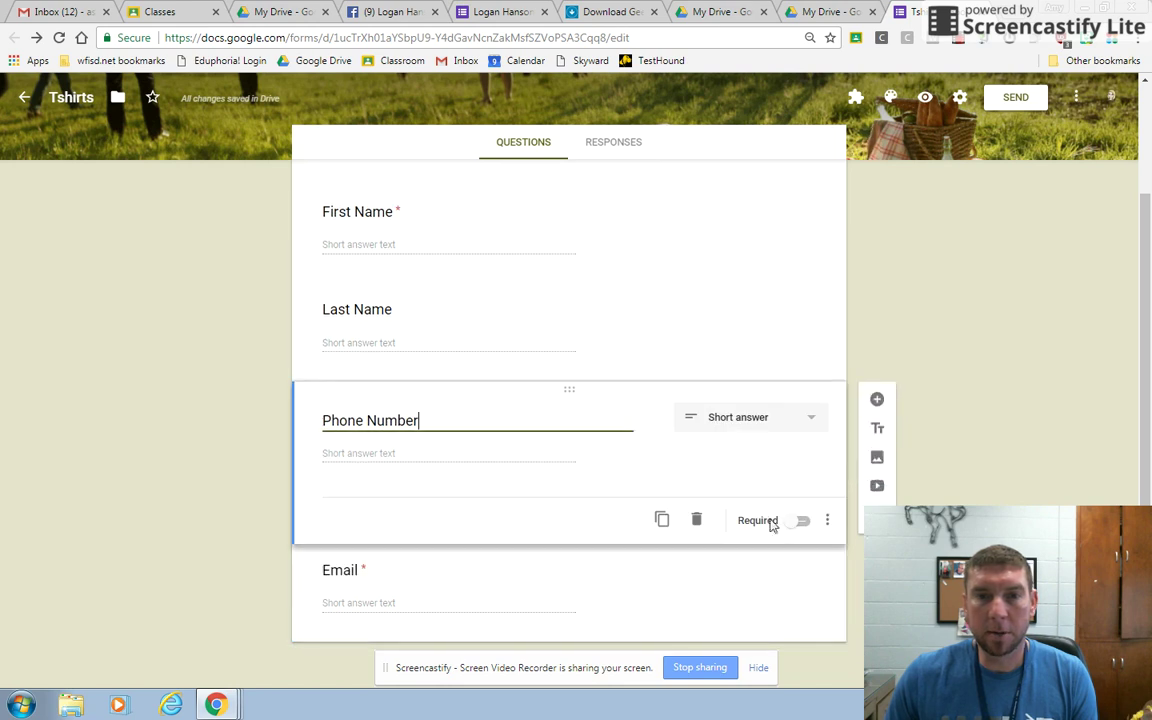
left_click(810, 527)
left_click(640, 338)
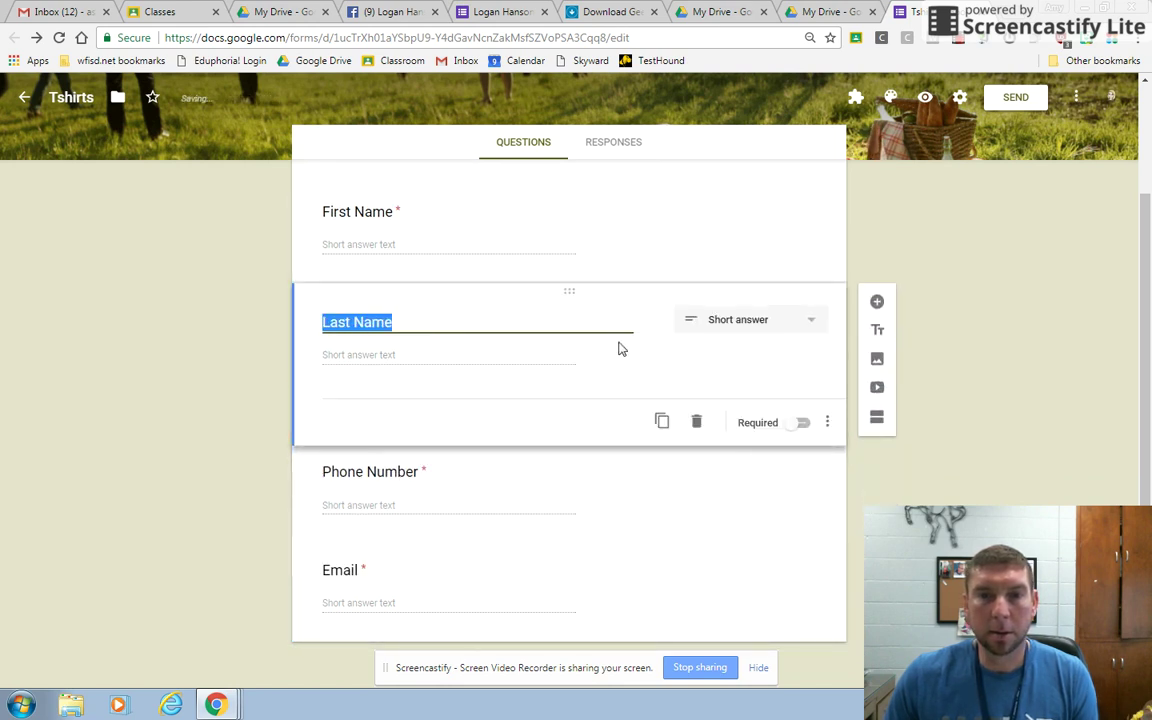
left_click(799, 425)
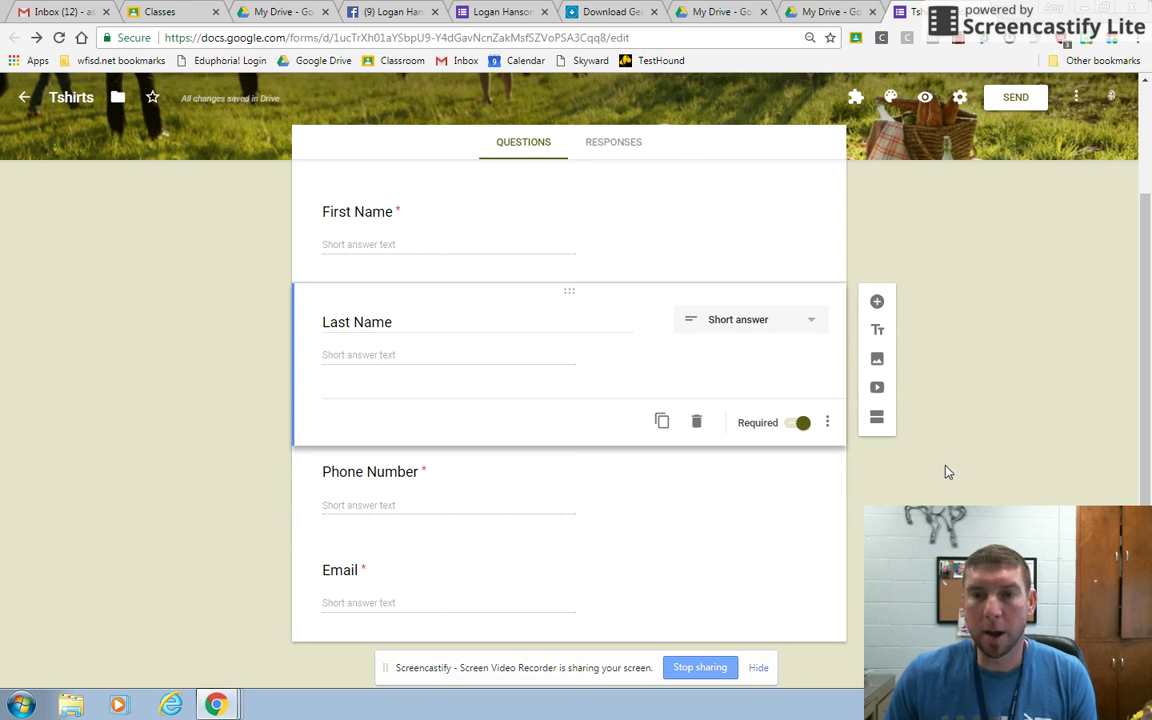
left_click(688, 600)
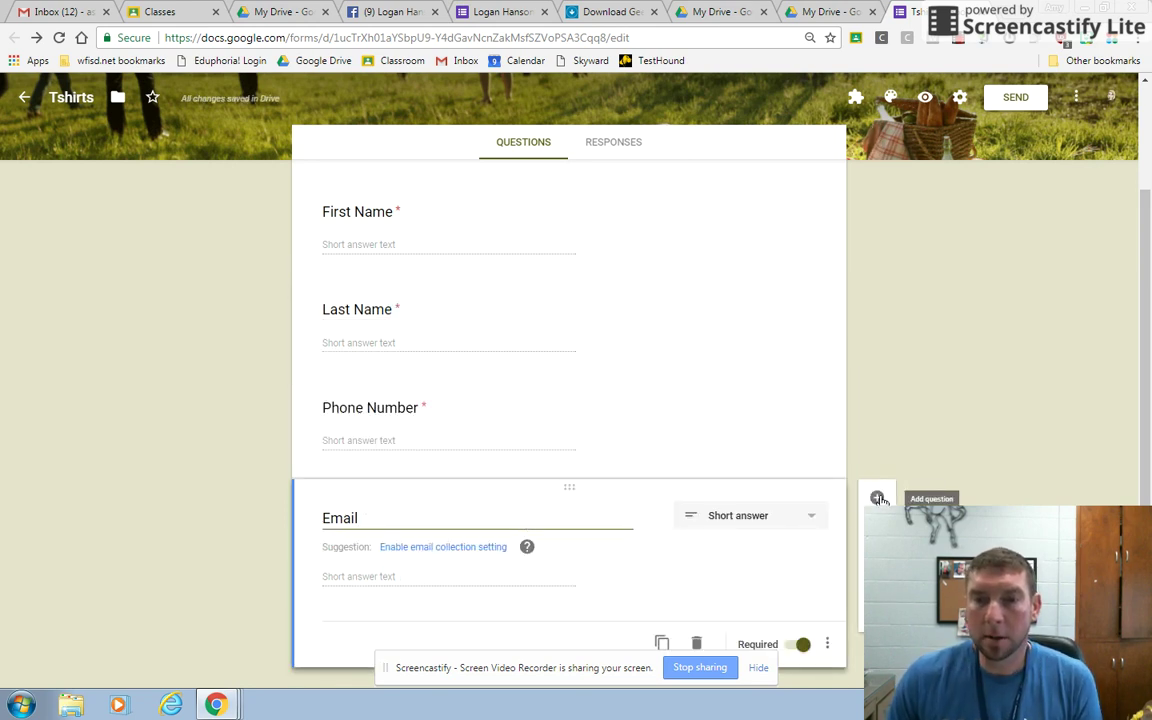
left_click(878, 498)
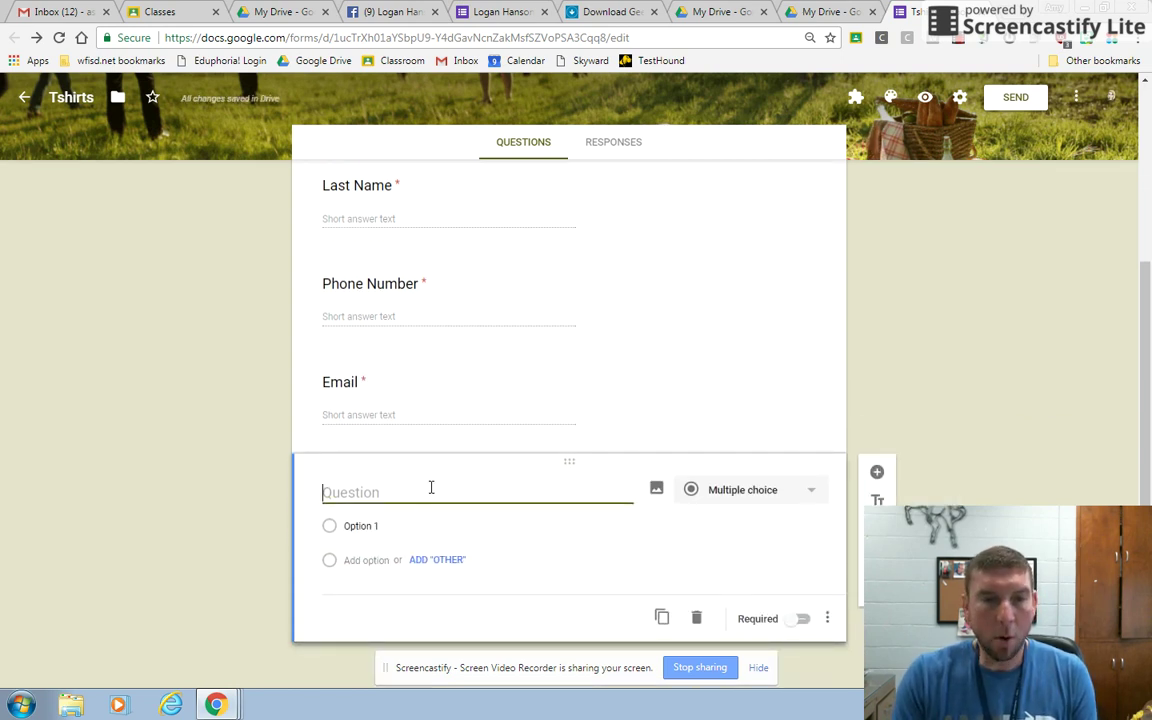
Title the question 'shirt Size 1st shirt' and add all suggested sizes XS through XXL.
type("Six")
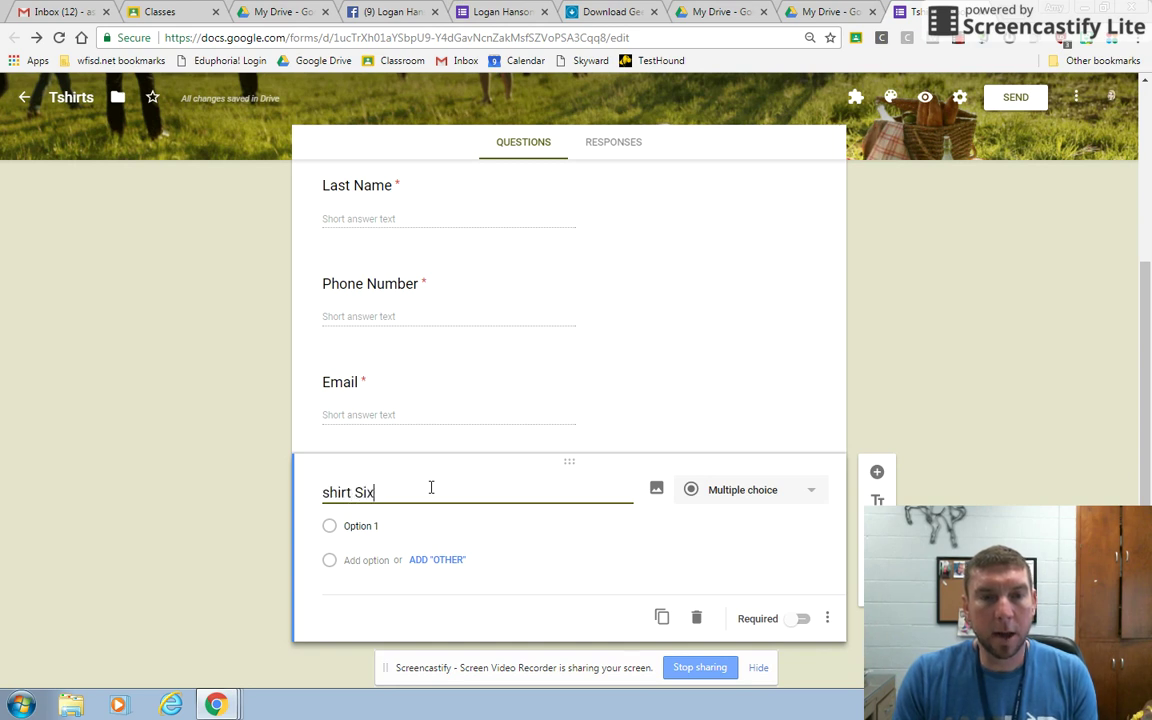
key("BackSpace")
type("ze and QY")
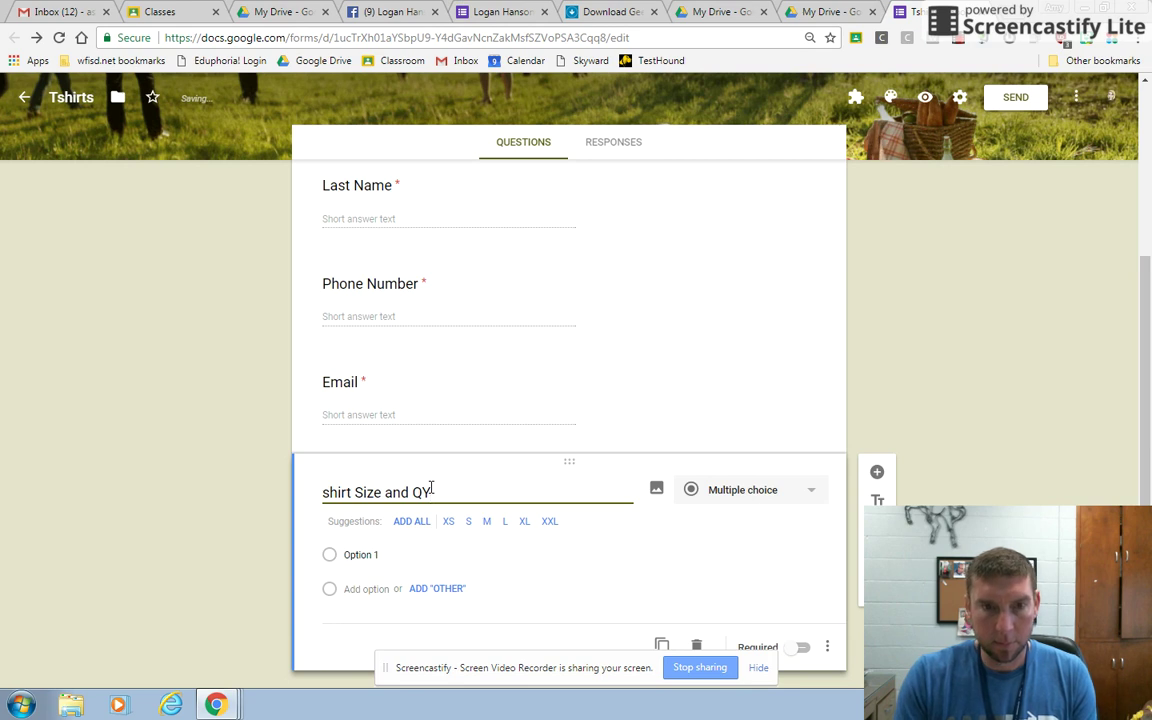
key("BackSpace")
type("TY")
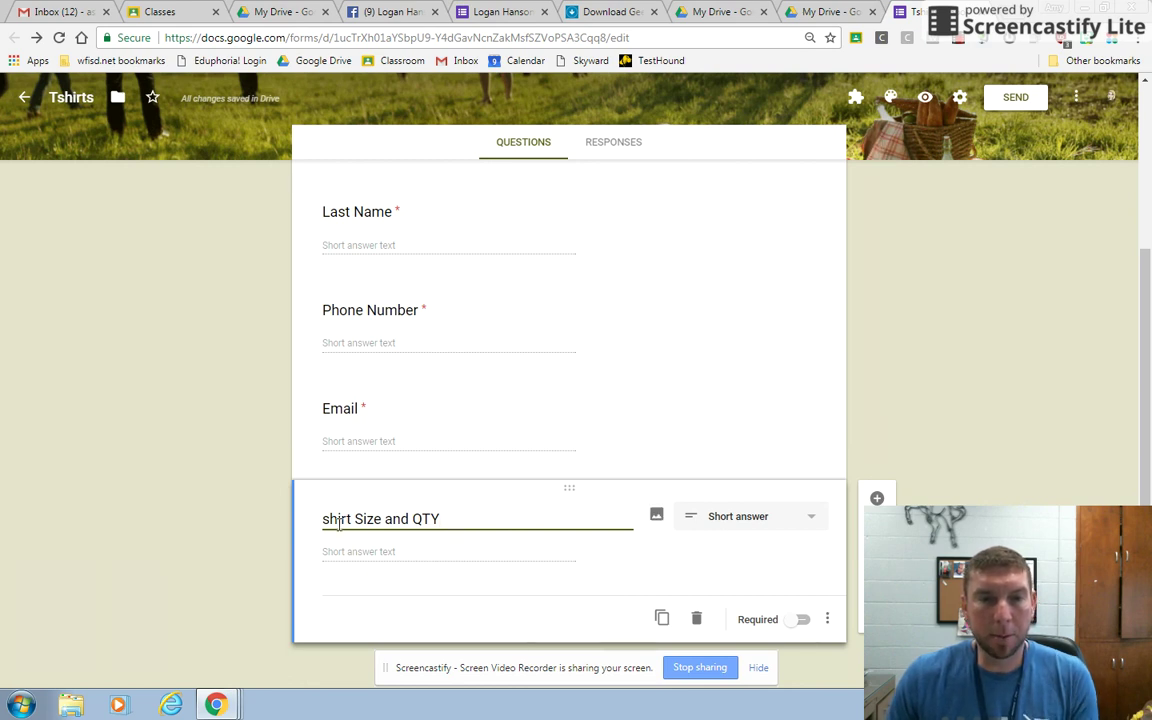
key("BackSpace")
key("BackSpace")
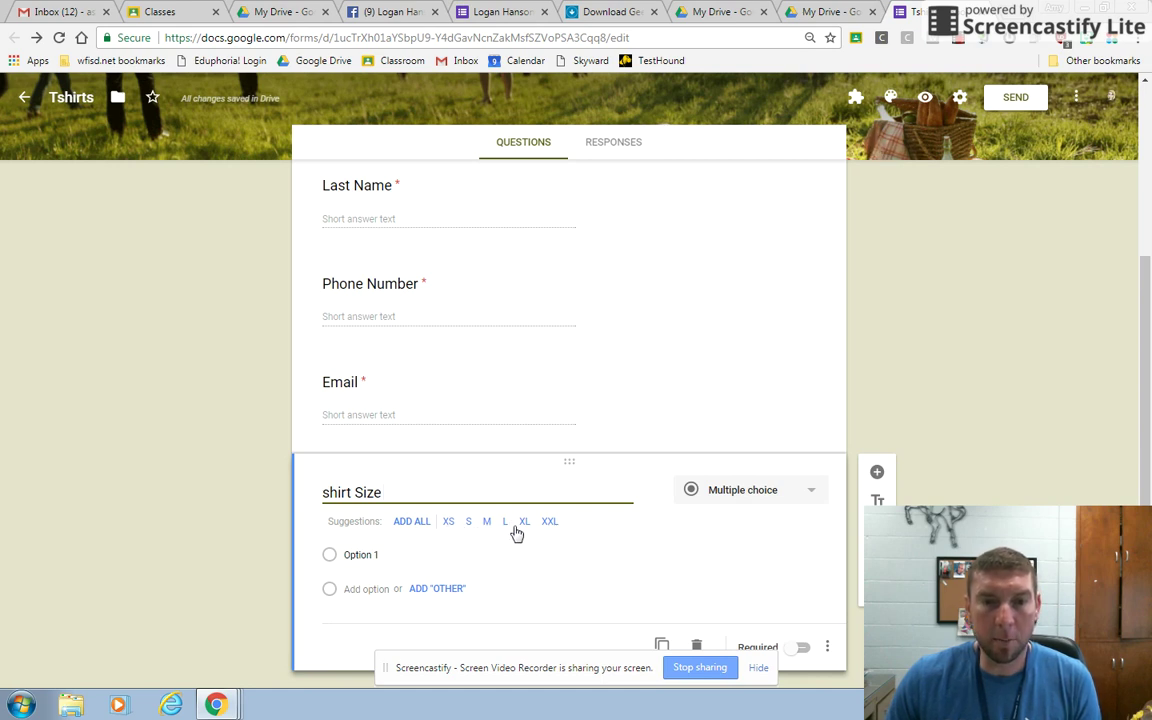
left_click(418, 528)
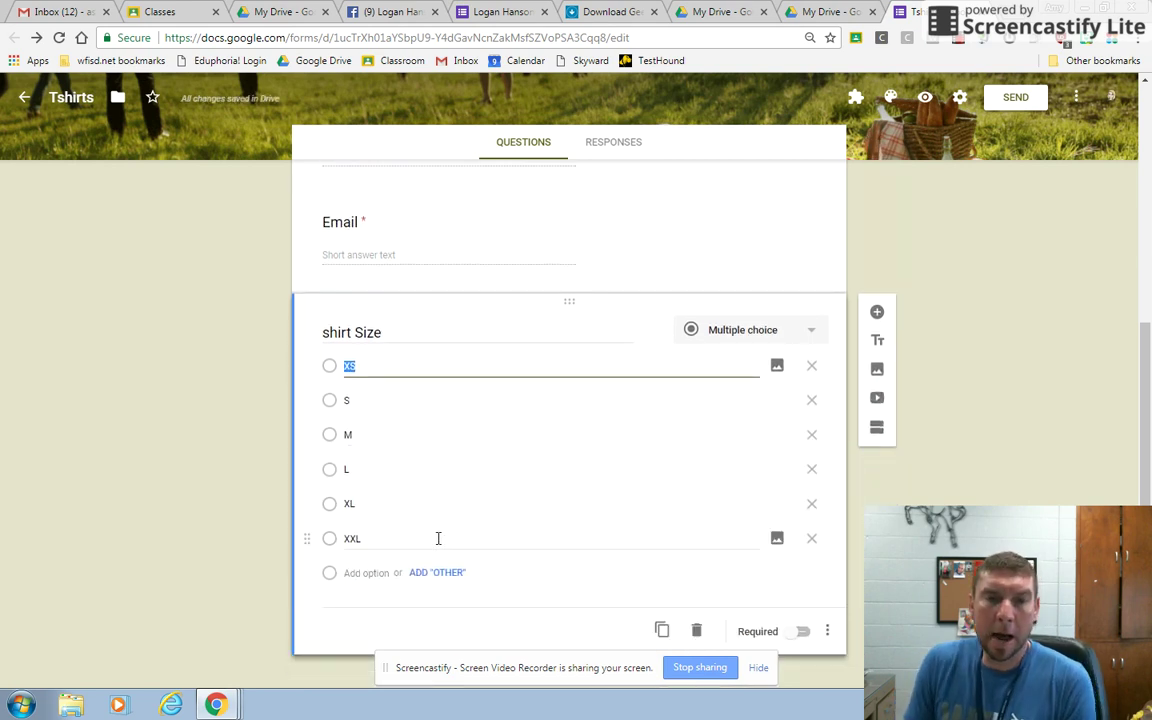
left_click(494, 334)
left_click(494, 334)
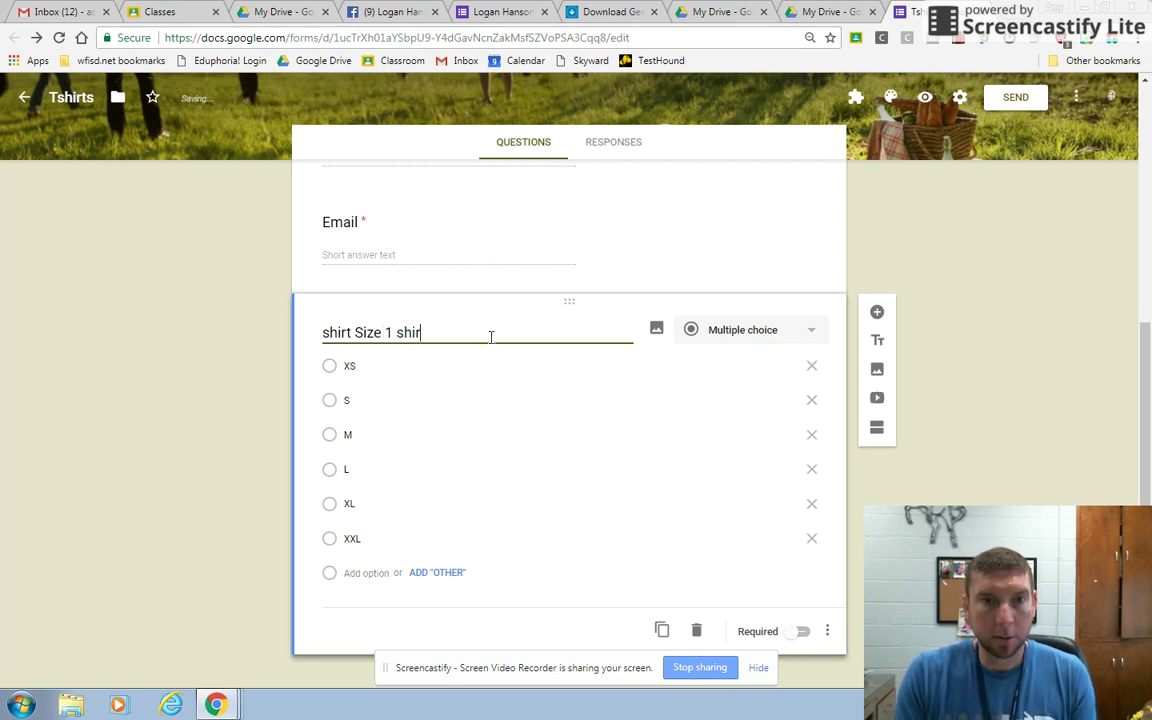
type("1st shirt")
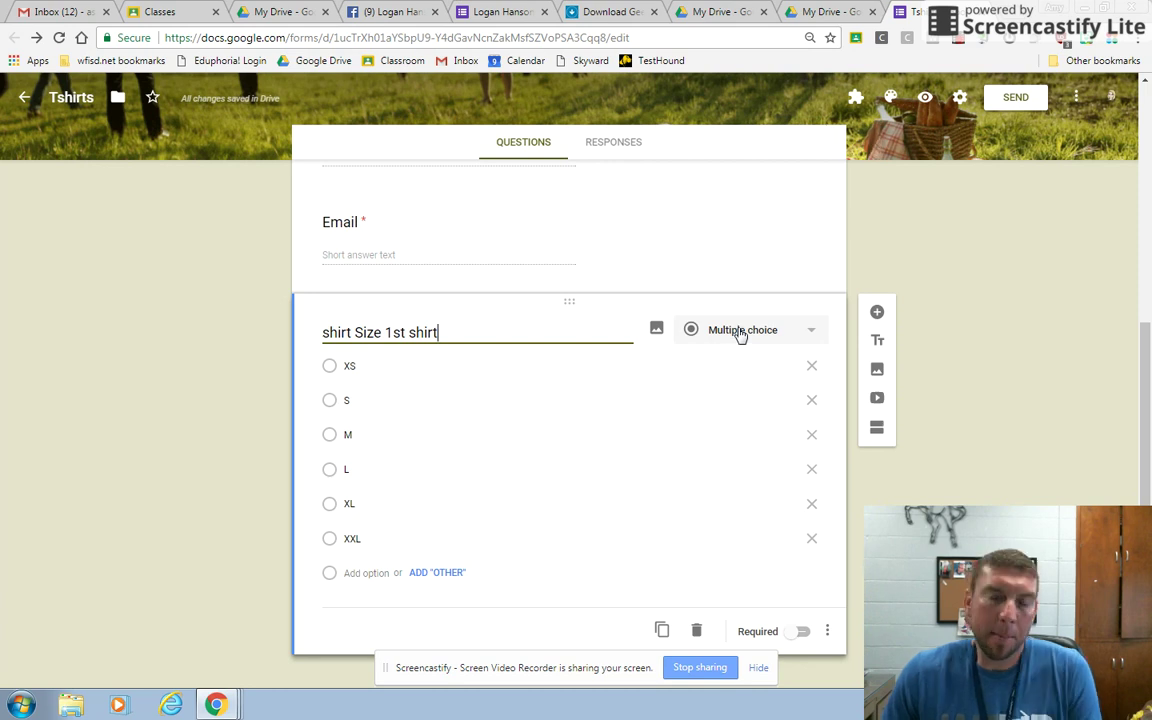
left_click(747, 338)
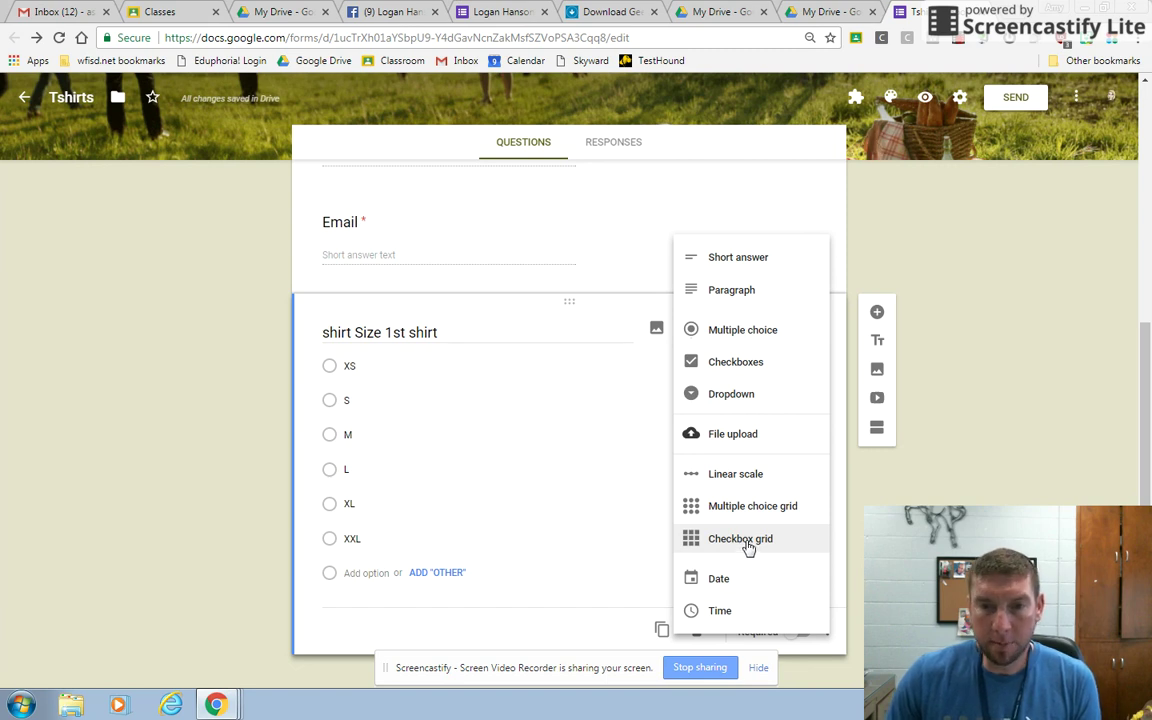
Convert the question to a checkbox grid and delete the pre-filled size columns.
left_click(748, 541)
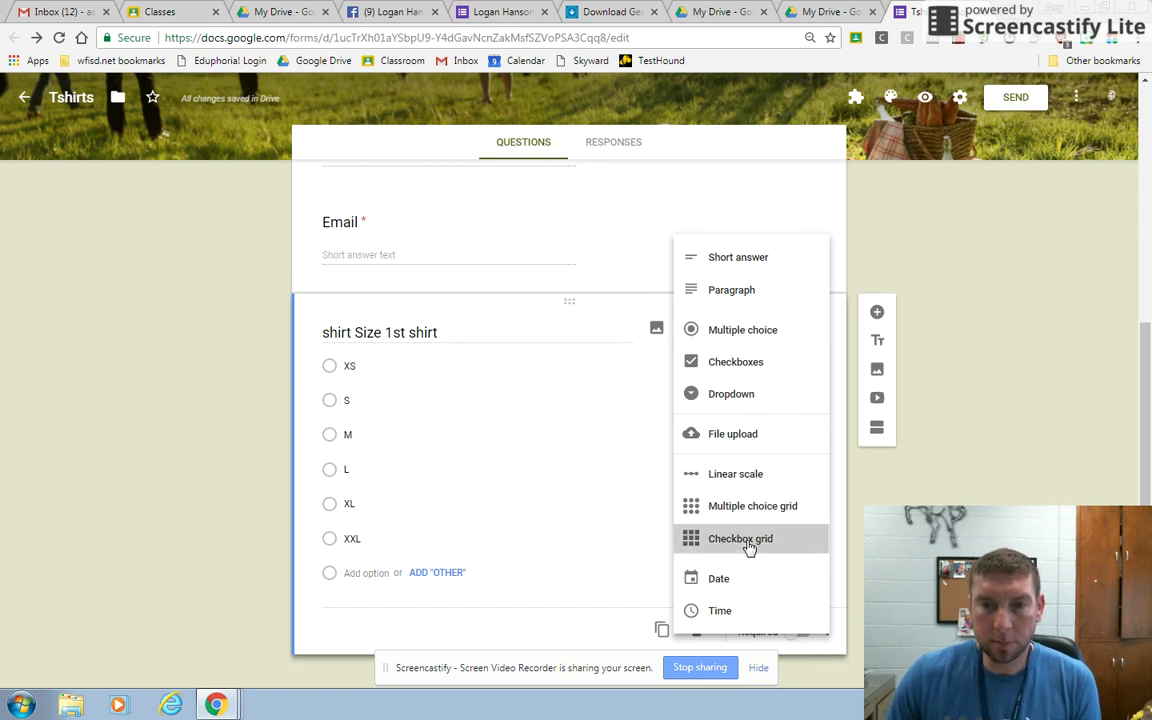
left_click(500, 385)
left_click(634, 387)
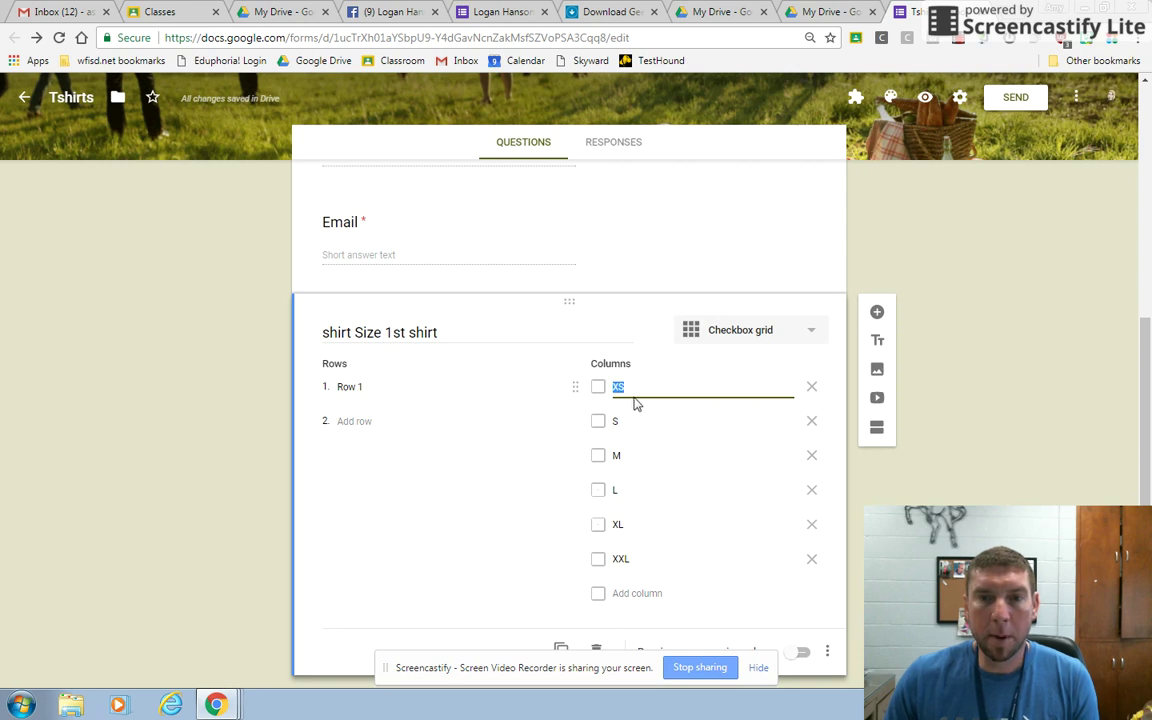
left_click(811, 558)
left_click(811, 524)
left_click(811, 489)
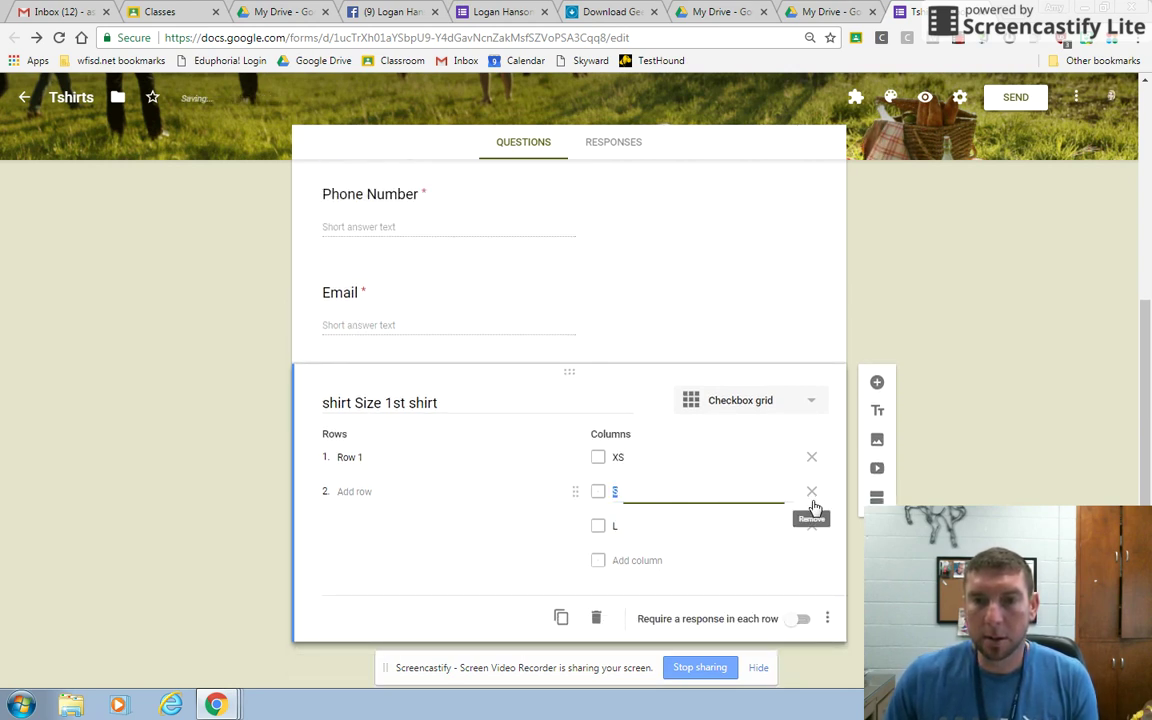
left_click(811, 493)
left_click(811, 524)
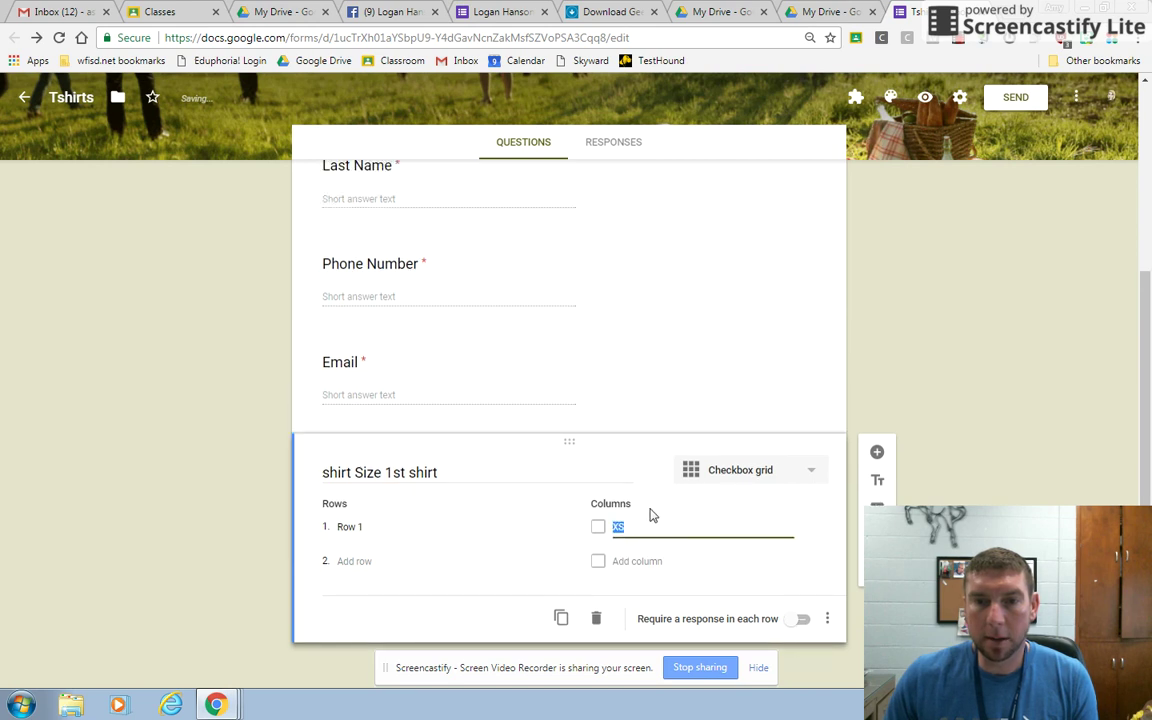
Create grid columns 1, 2, 3, 4 and 5, removing the extra sixth column.
type("1")
key("Return")
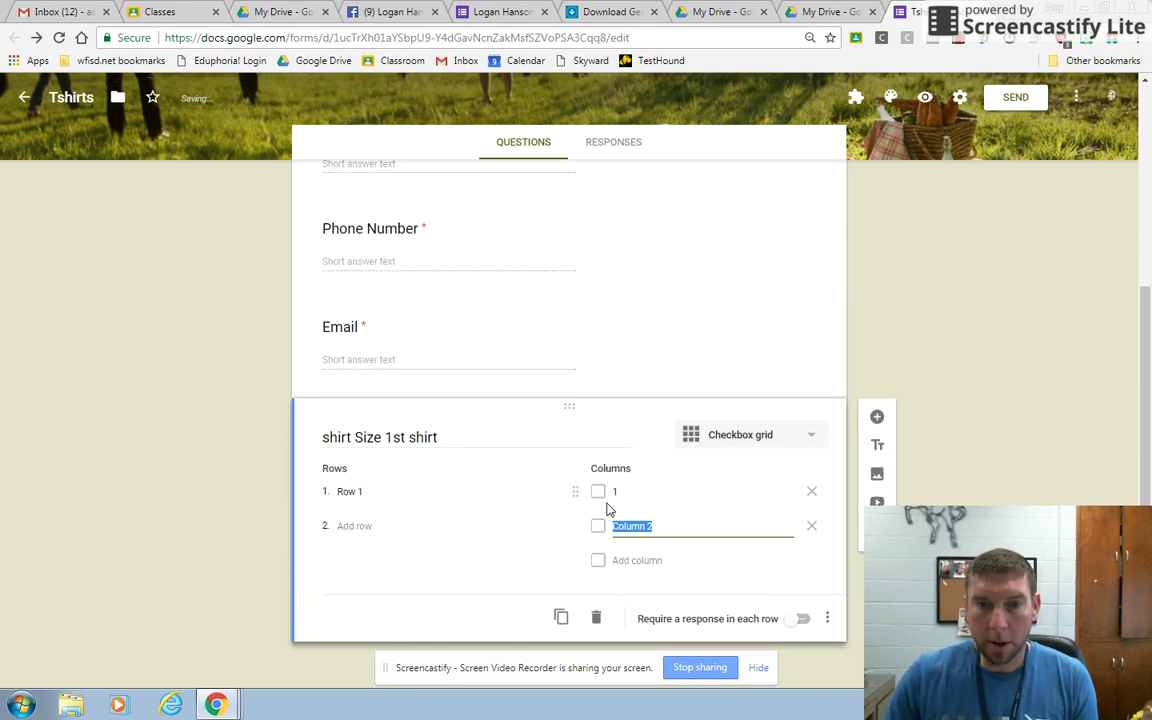
type("2")
key("Return")
type("3")
key("Return")
type("4")
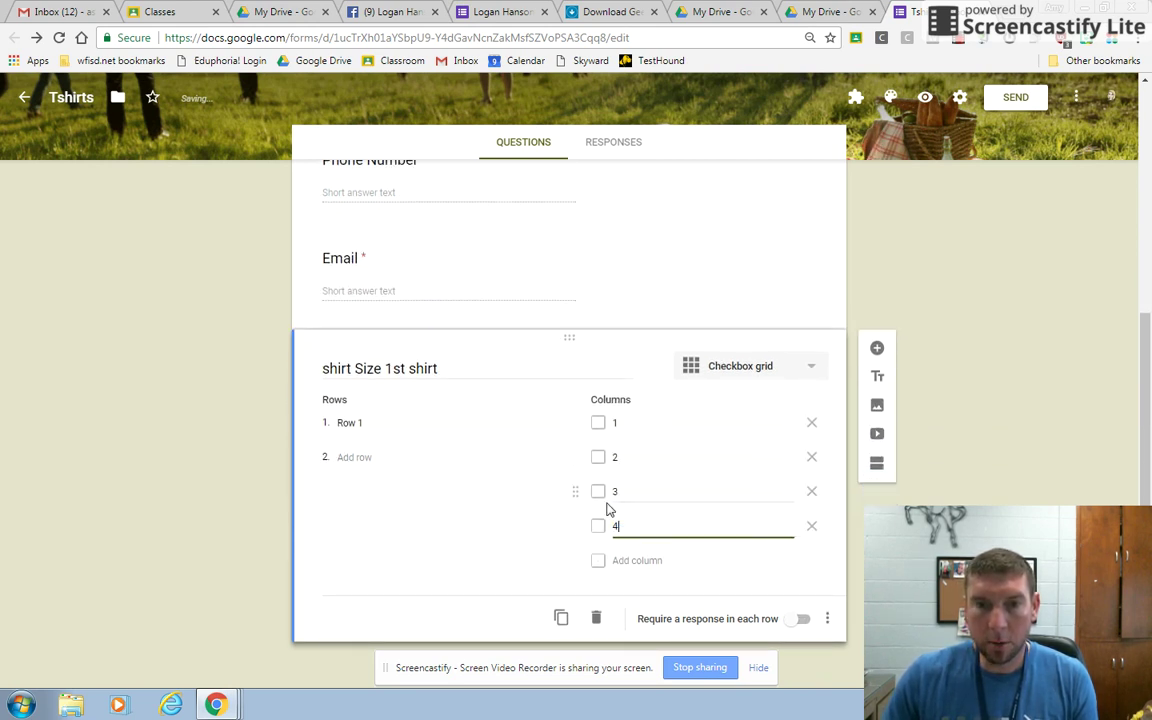
key("Return")
type("5")
key("Return")
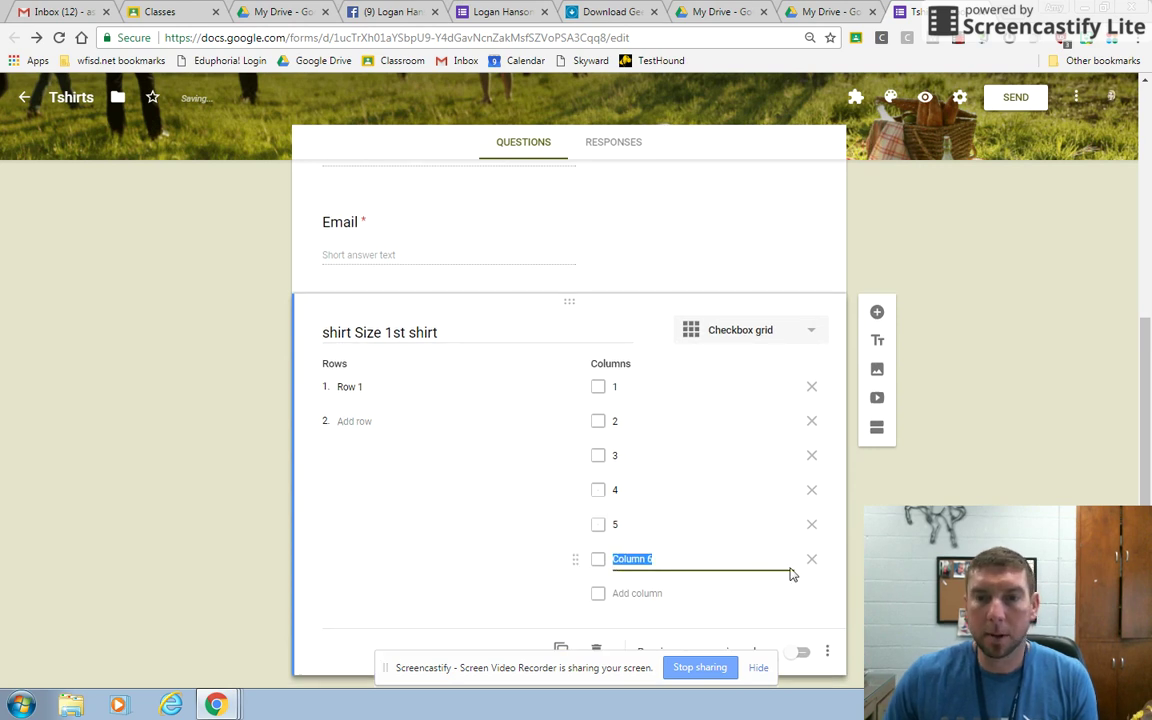
left_click(812, 563)
Label the grid rows S, M, L, XL and XXL.
left_click(394, 389)
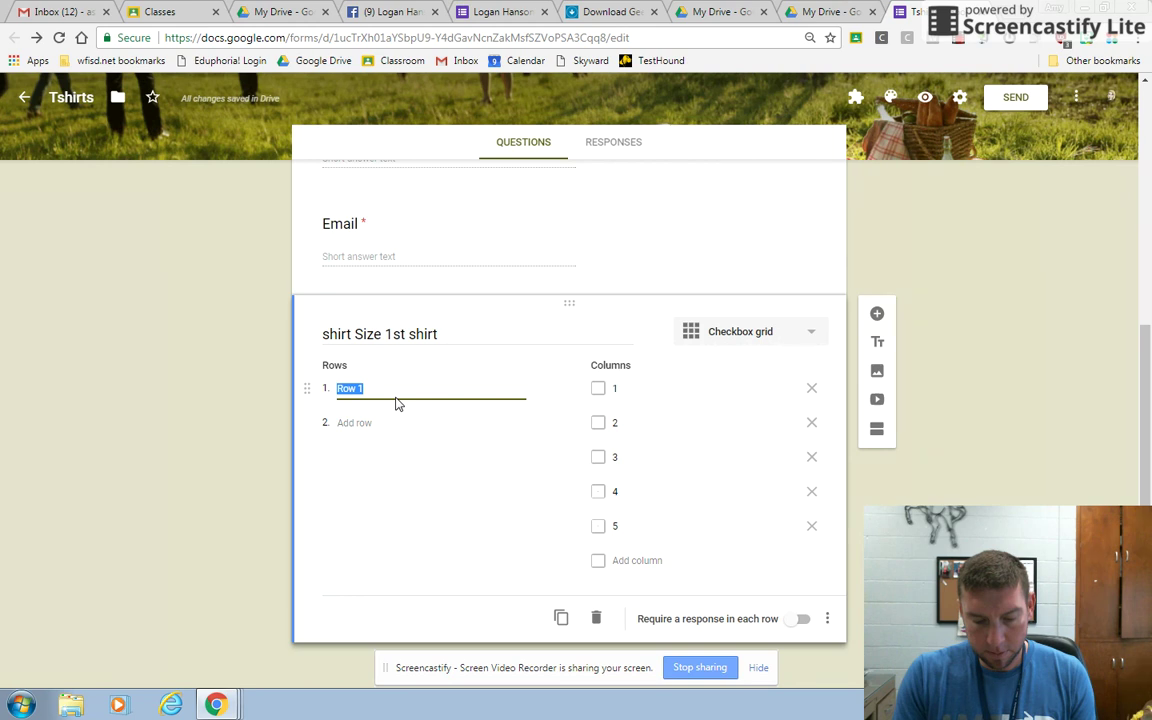
type("S")
key("Return")
type("M")
key("Return")
type("L")
key("Return")
type("X")
key("Return")
type("XXL")
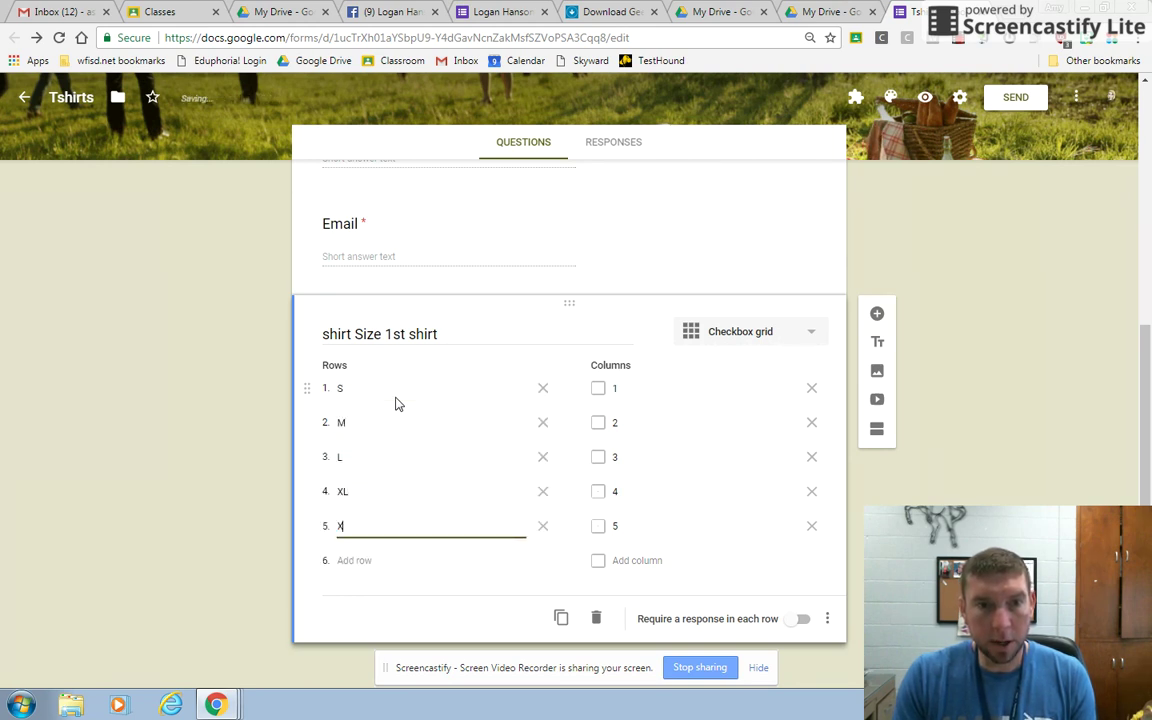
left_click(363, 621)
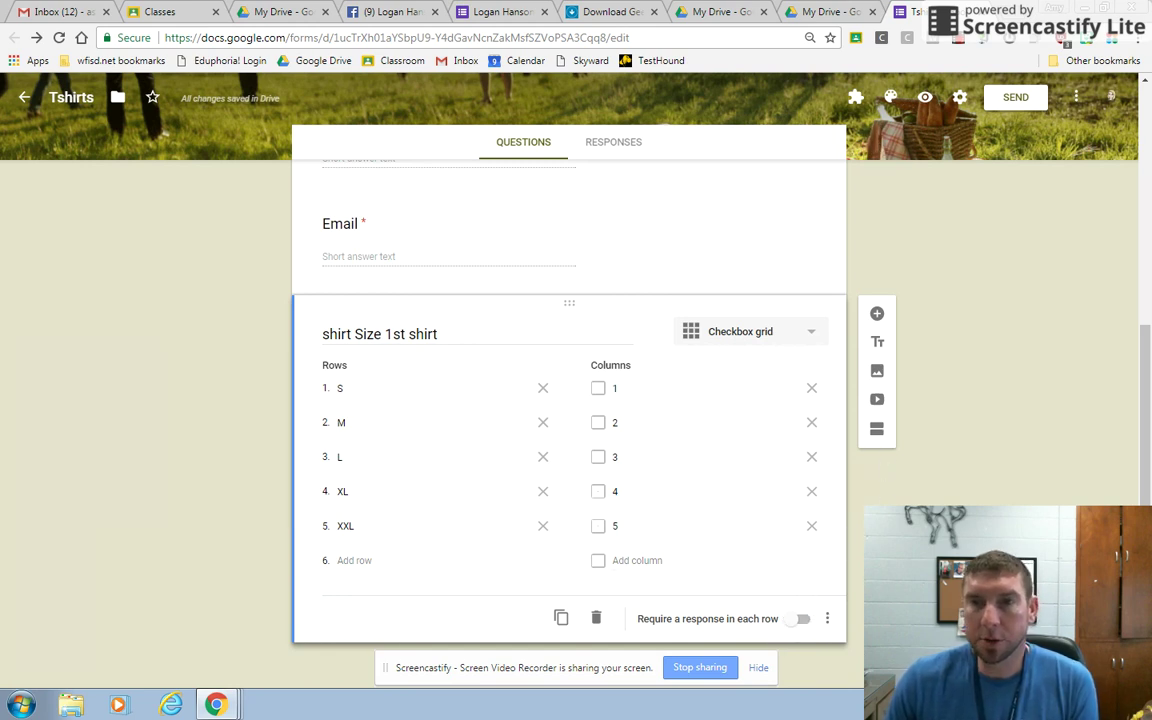
scroll(943, 302, "up", 5)
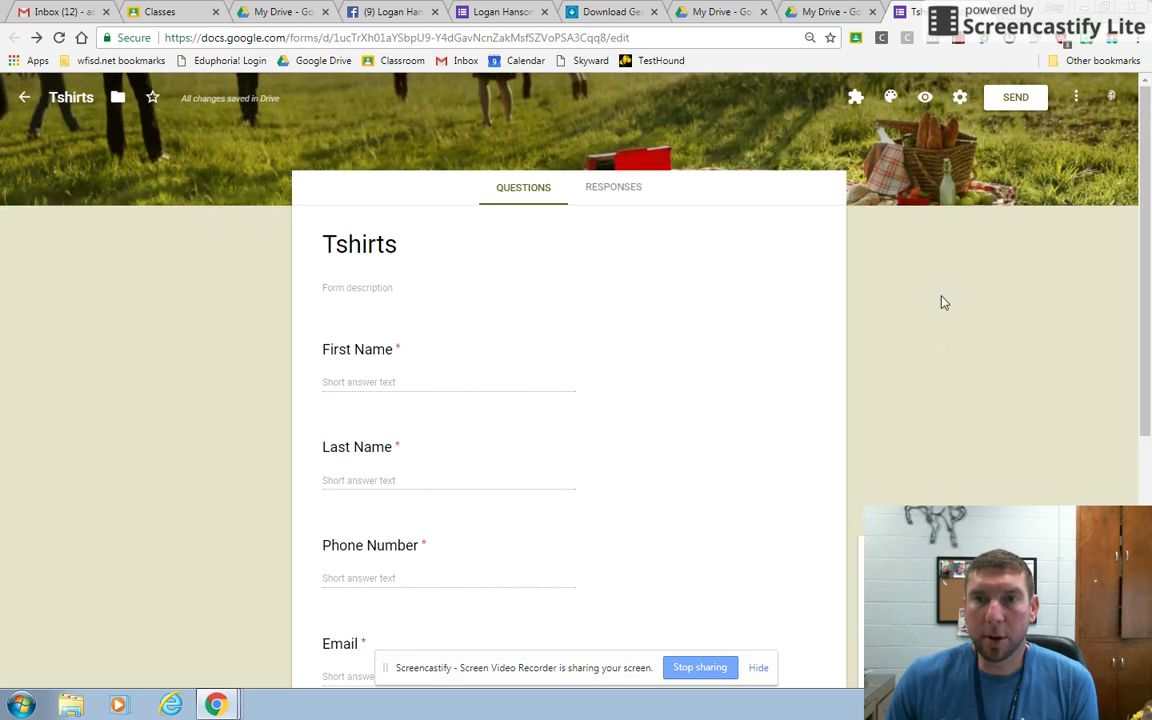
Preview the form and fill in the respondent's first and last name.
left_click(927, 103)
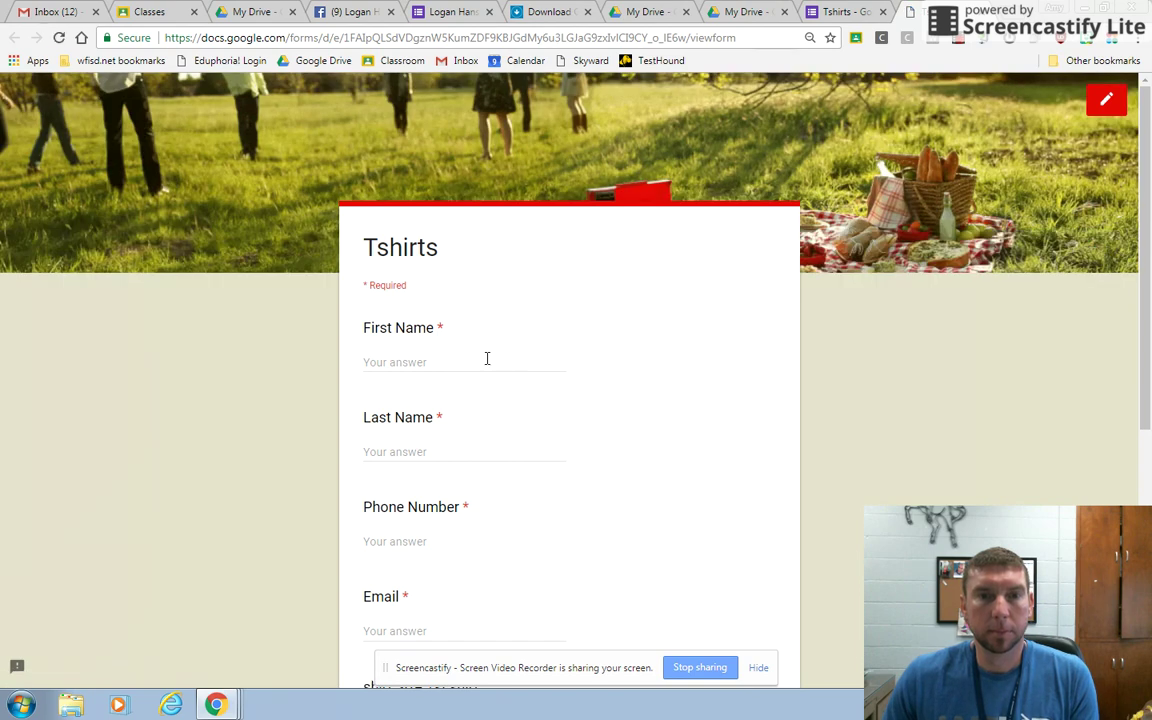
left_click(487, 358)
type("joE")
key("Tab")
key("shift+Tab")
key("BackSpace")
key("Tab")
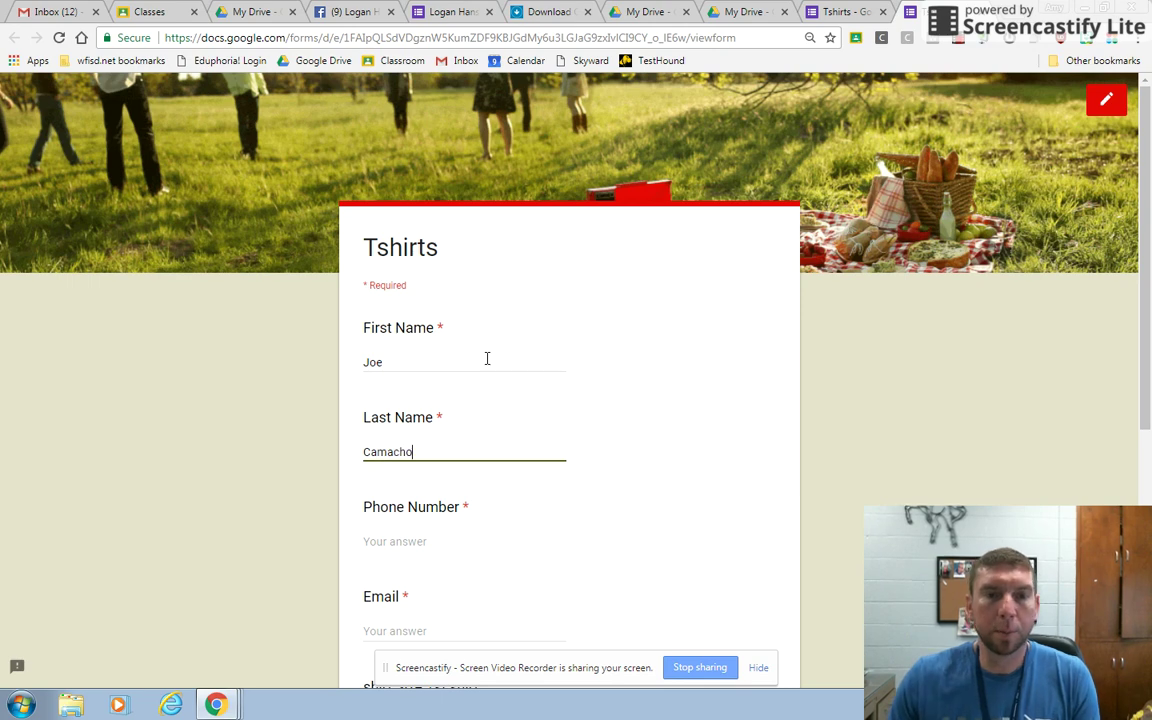
Enter 'asdf' for phone and email, tick S×2, M×1, L×2, and submit.
left_click(427, 543)
type("asdf")
scroll(428, 540, "down", 2)
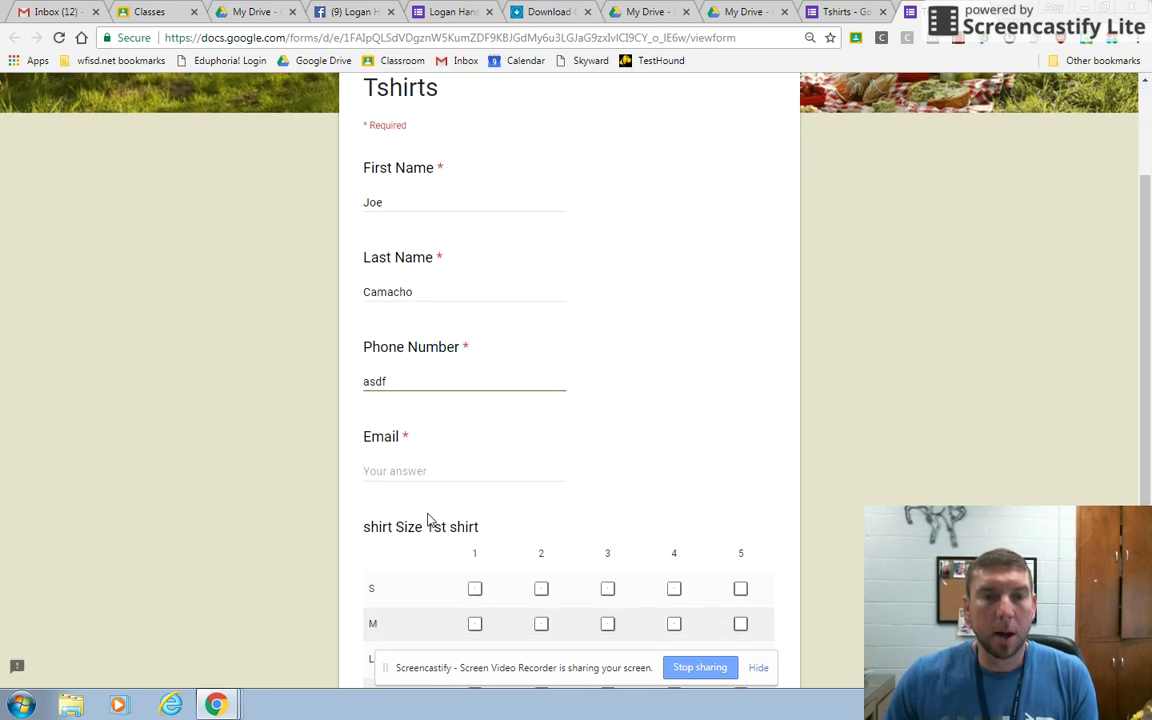
type("asdf")
scroll(425, 469, "down", 3)
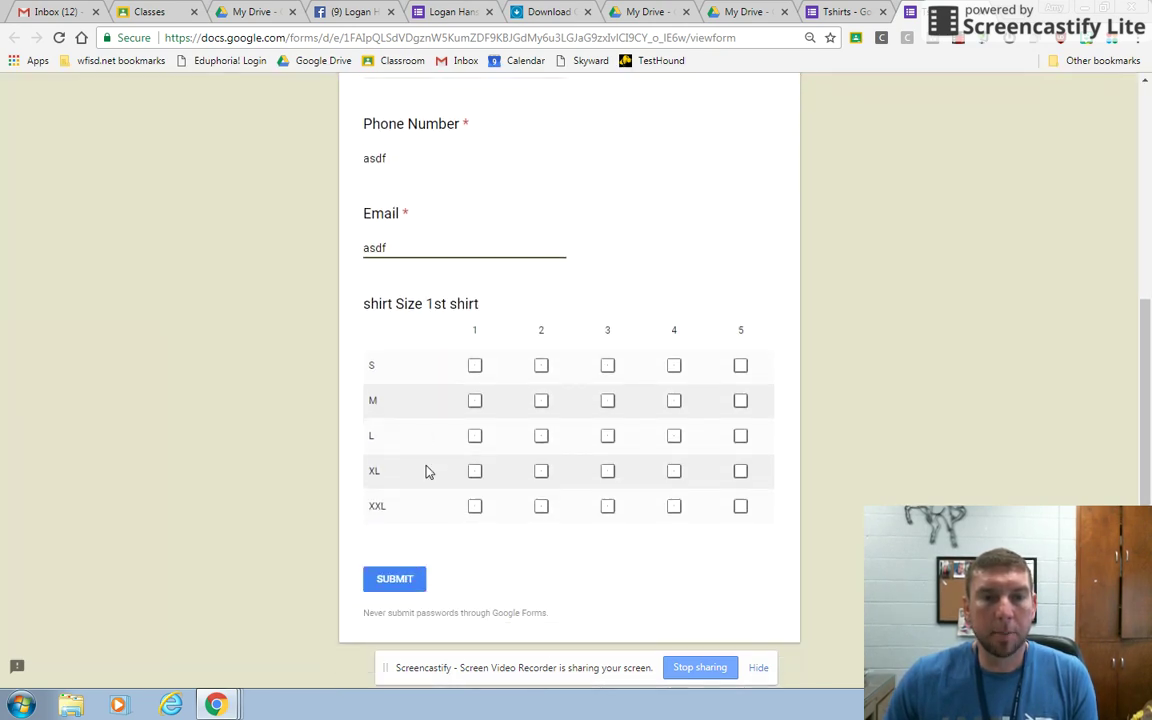
left_click(545, 354)
left_click(477, 387)
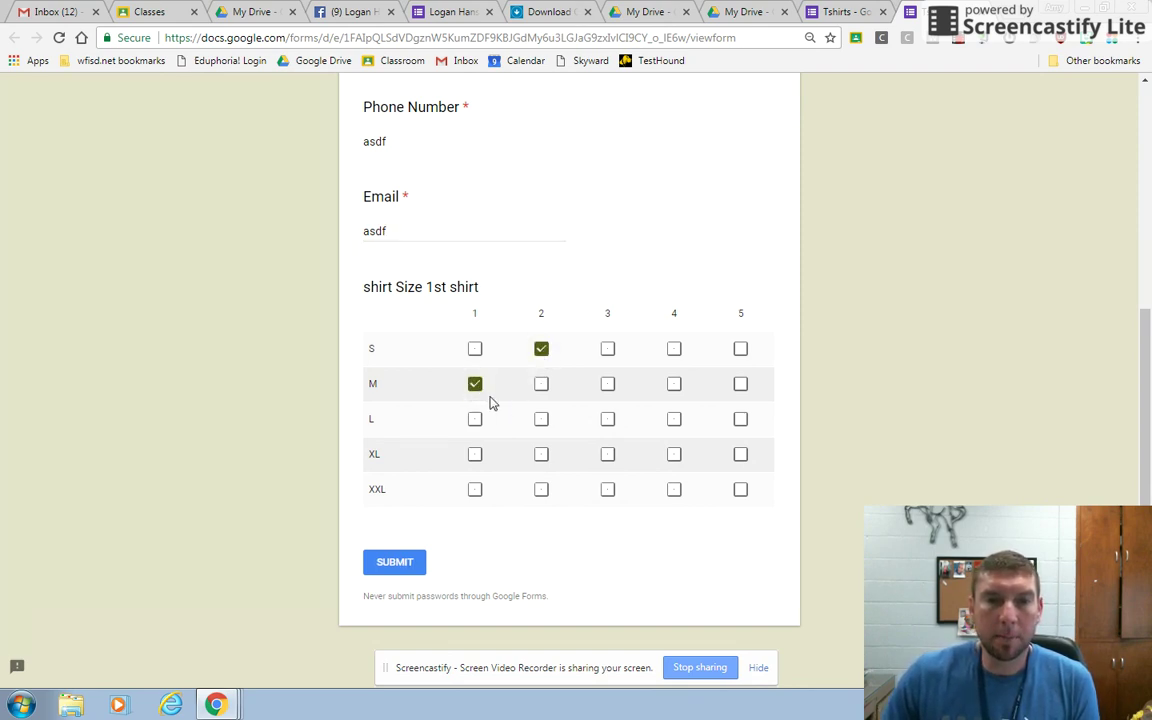
left_click(541, 421)
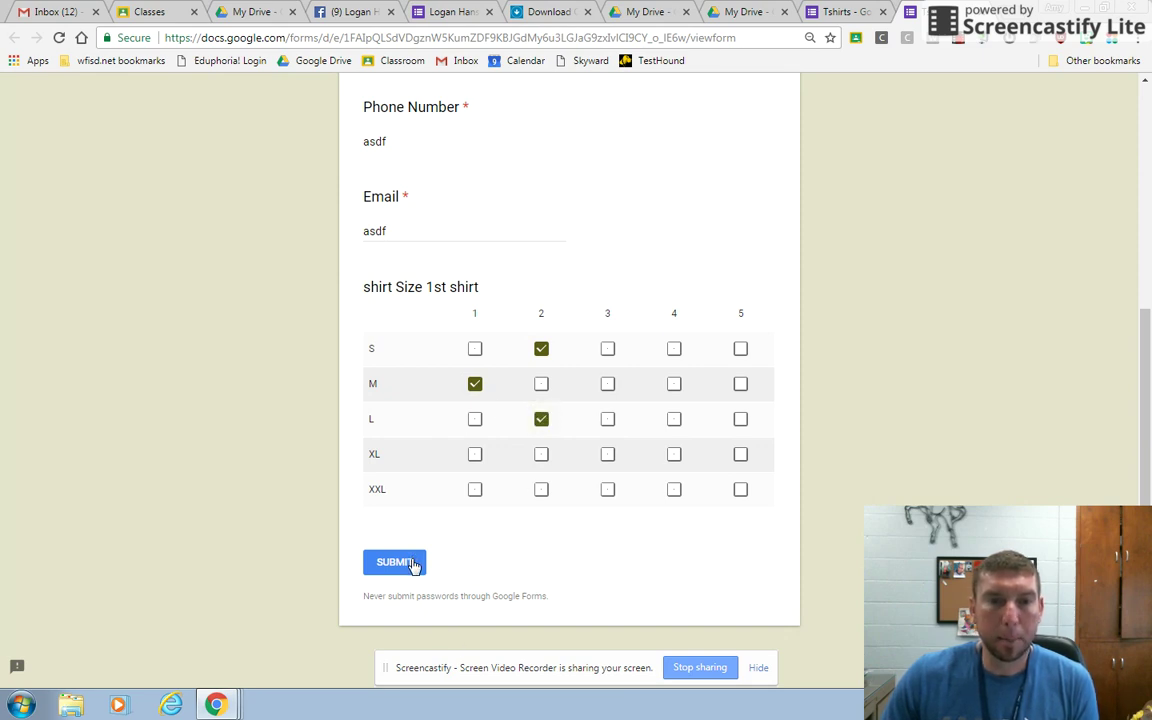
left_click(413, 565)
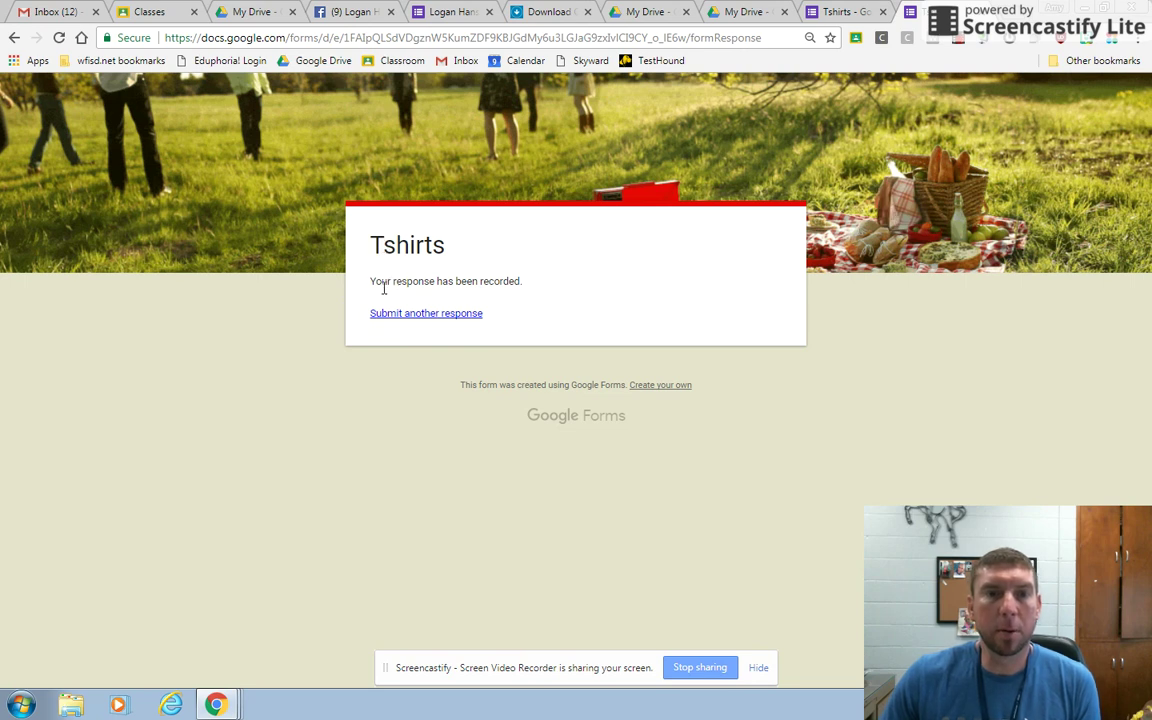
left_click_drag(381, 281, 540, 284)
From the form's Responses view, link responses to a new 'Tshirts (Responses)' spreadsheet.
left_click(540, 284)
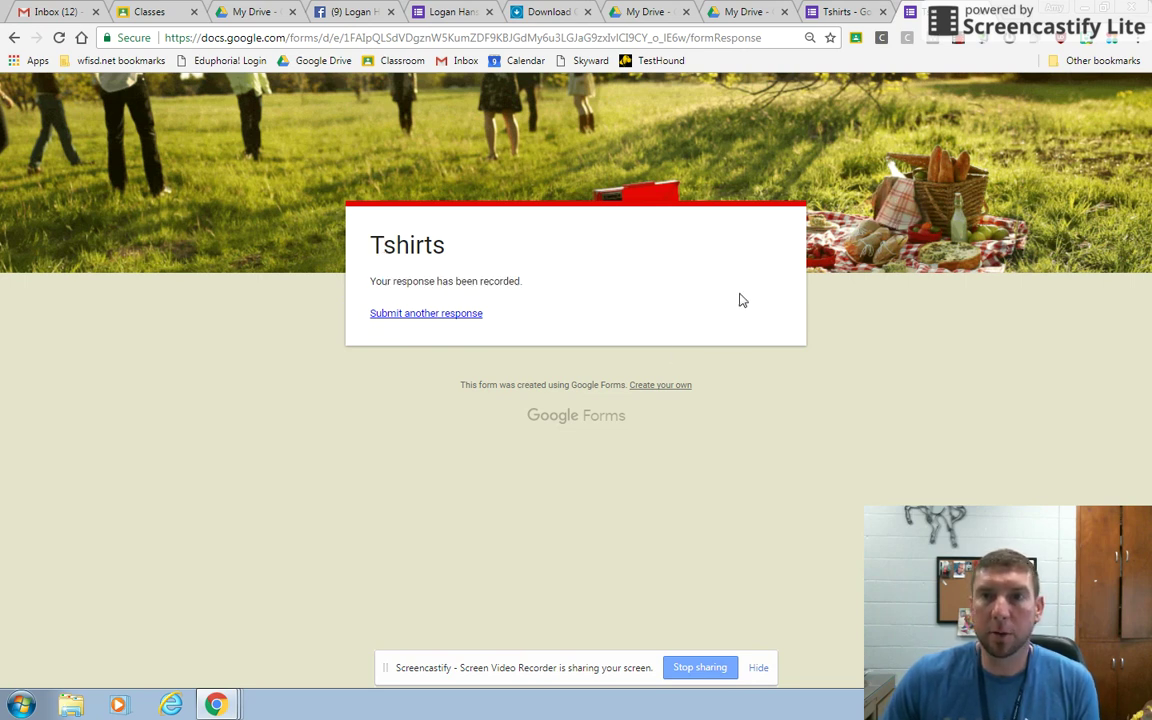
left_click(843, 14)
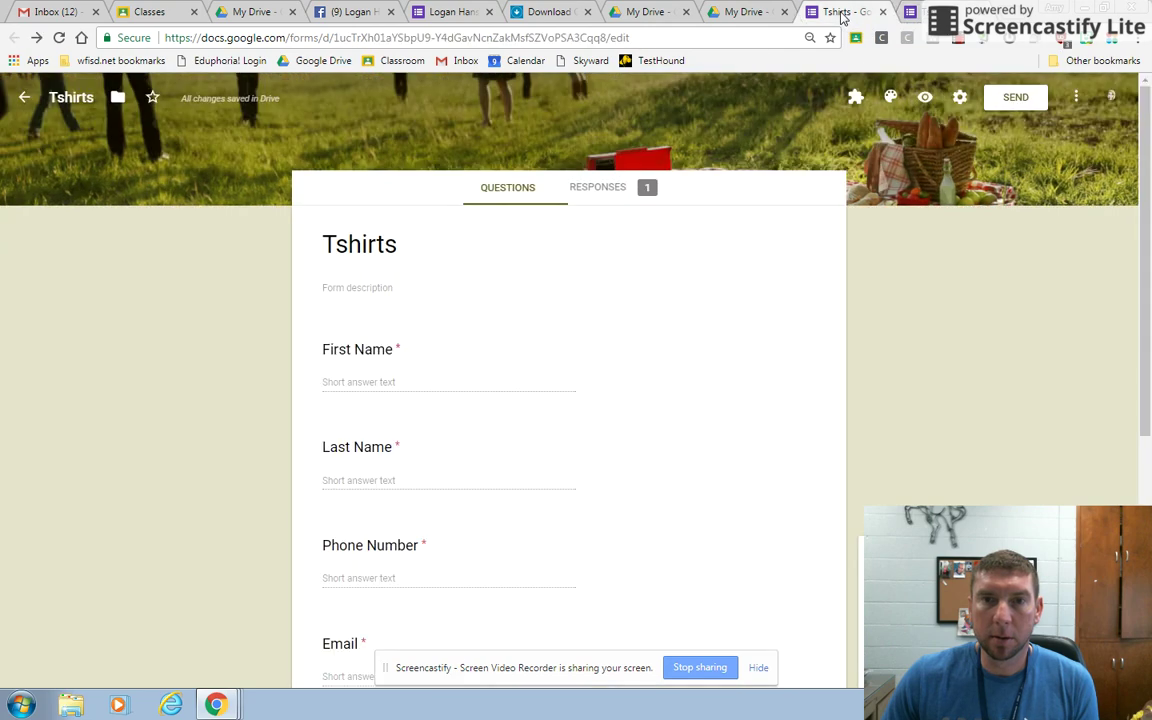
left_click(617, 189)
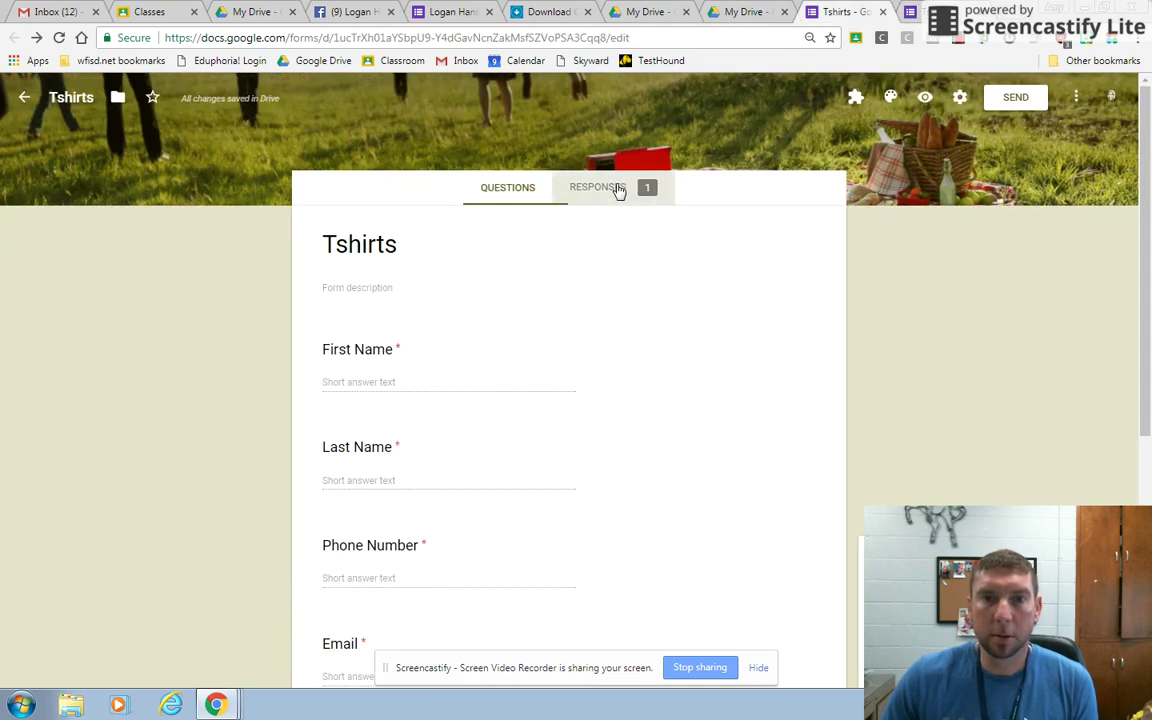
scroll(406, 483, "down", 6)
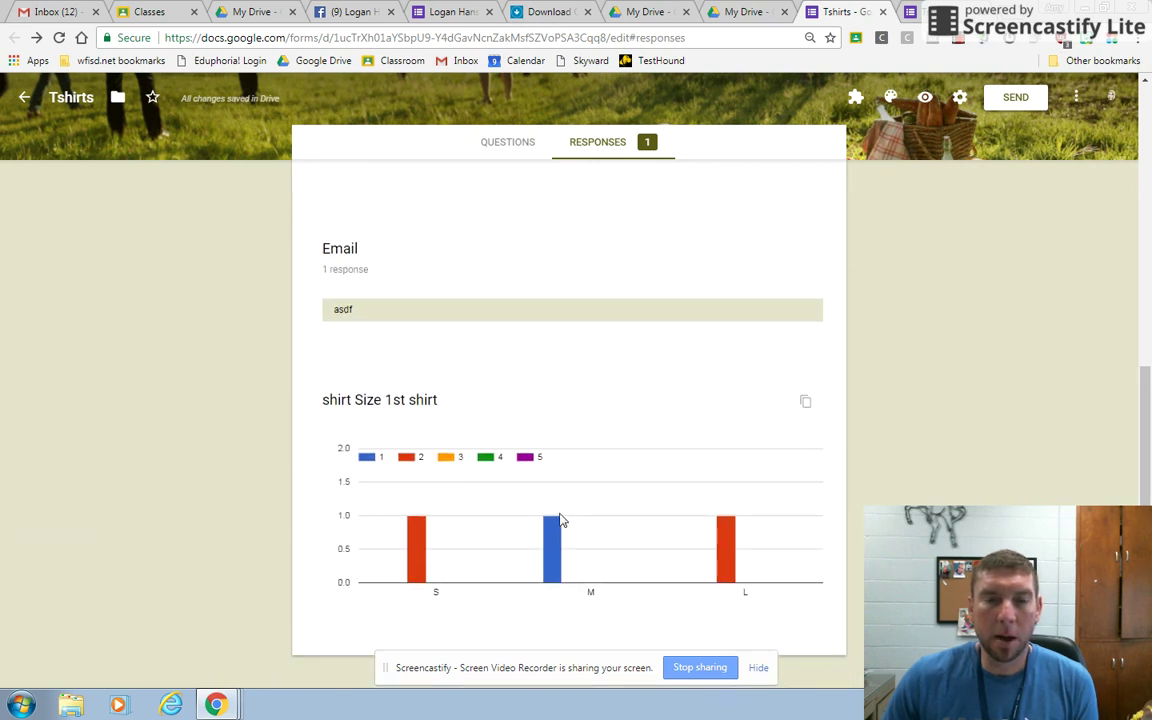
scroll(597, 522, "up", 6)
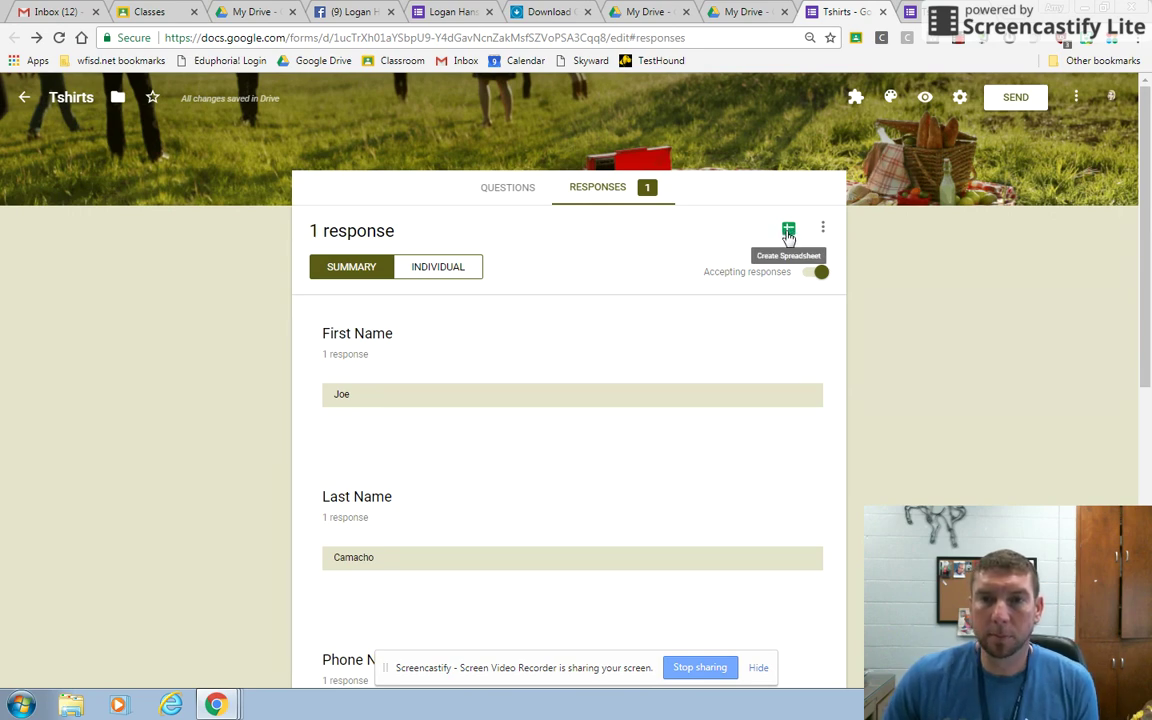
left_click(788, 232)
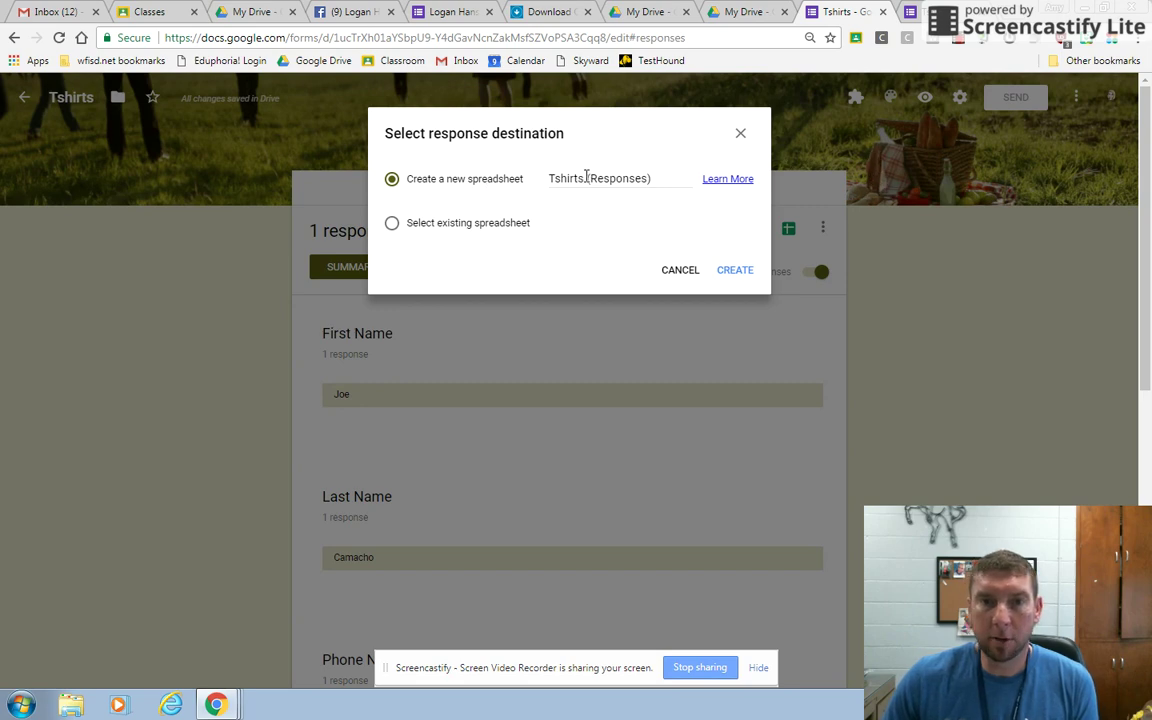
left_click(745, 270)
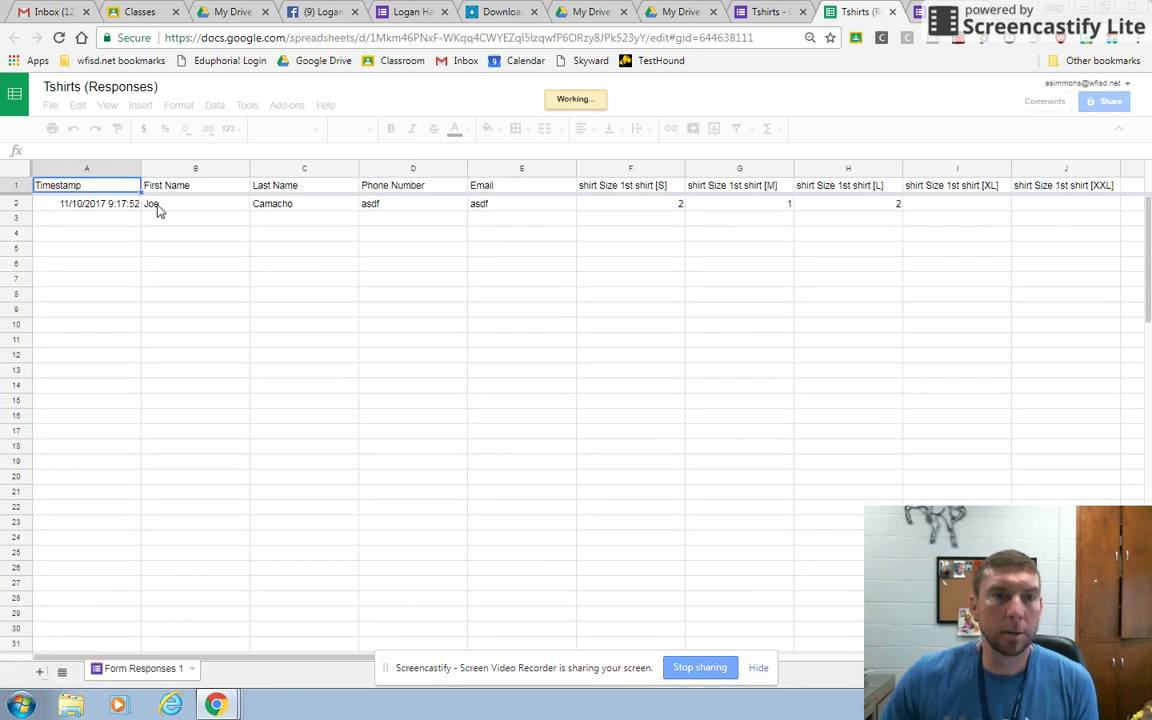
Check row 2's name, phone, email and S, M, L size counts in the sheet.
left_click(158, 207)
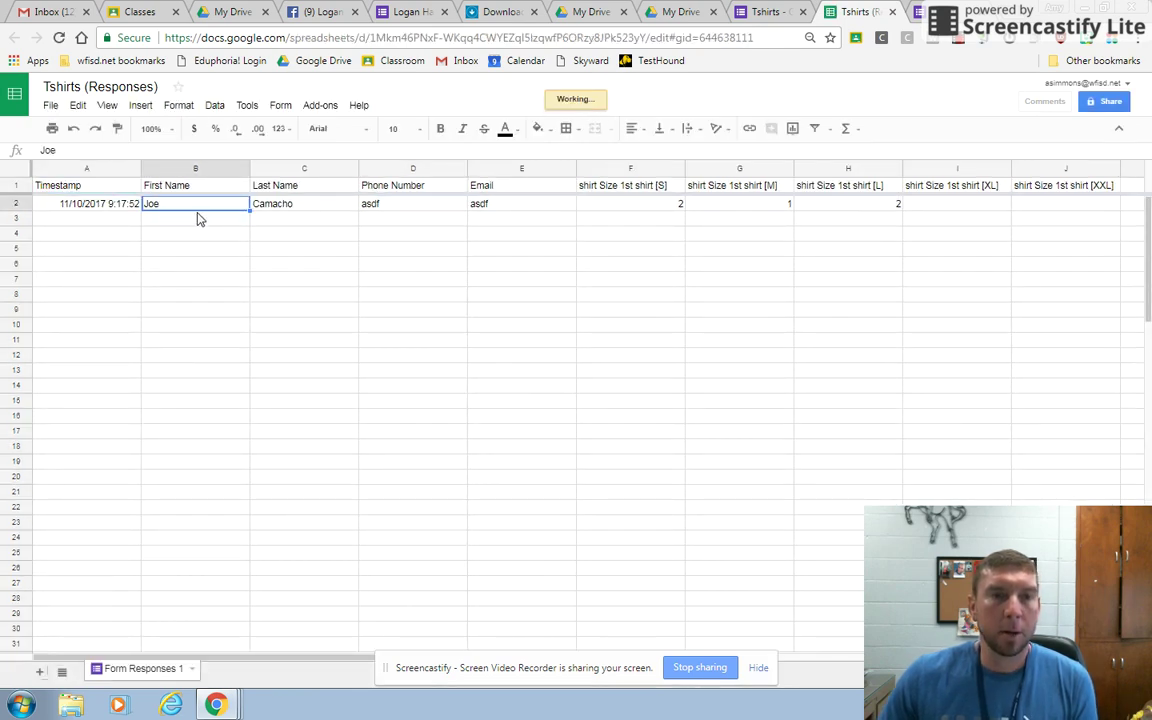
left_click(285, 205)
left_click(372, 206)
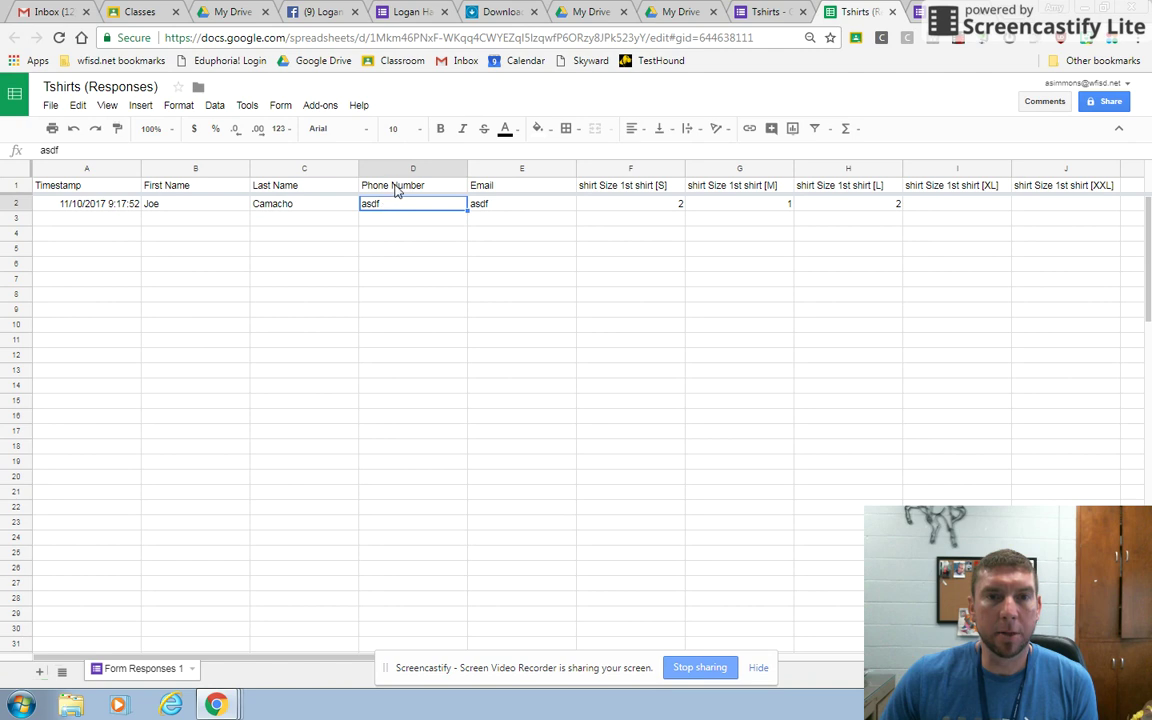
left_click(486, 207)
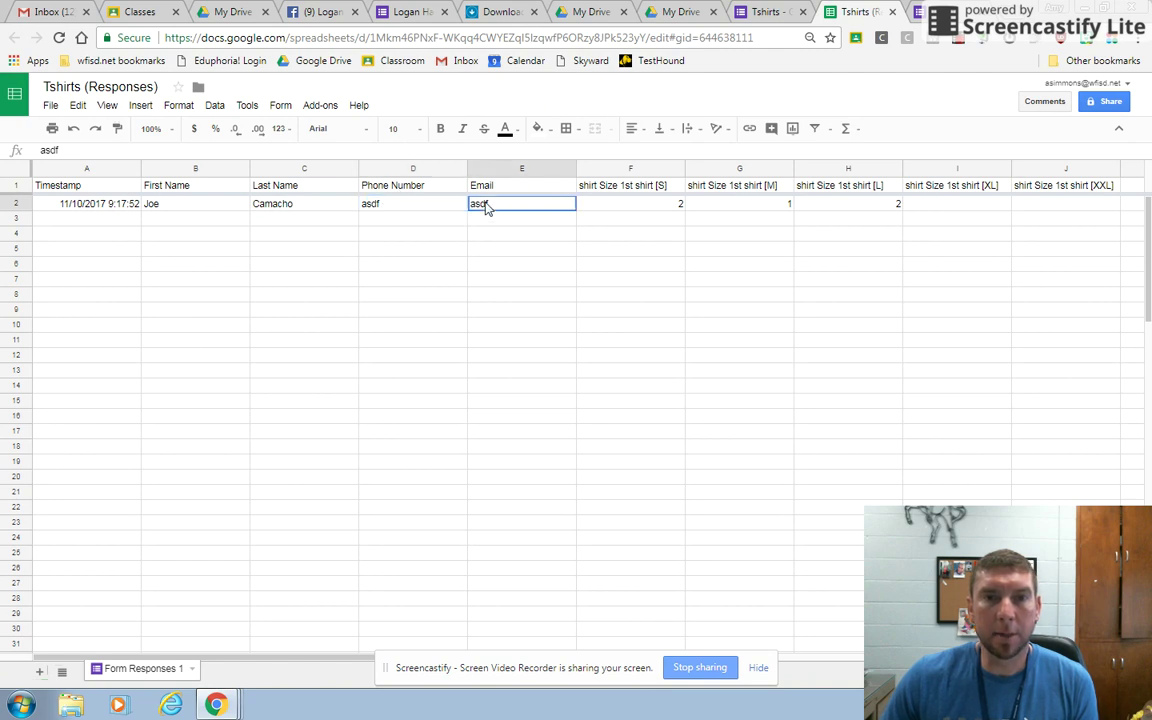
left_click(669, 209)
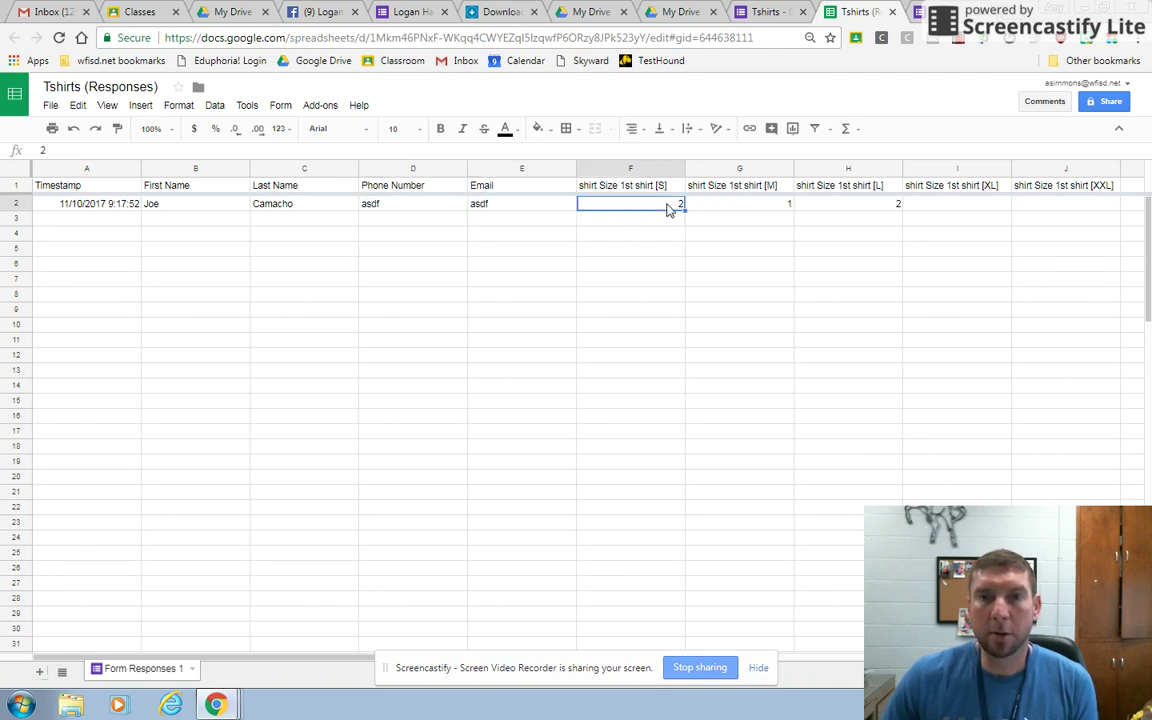
left_click(748, 207)
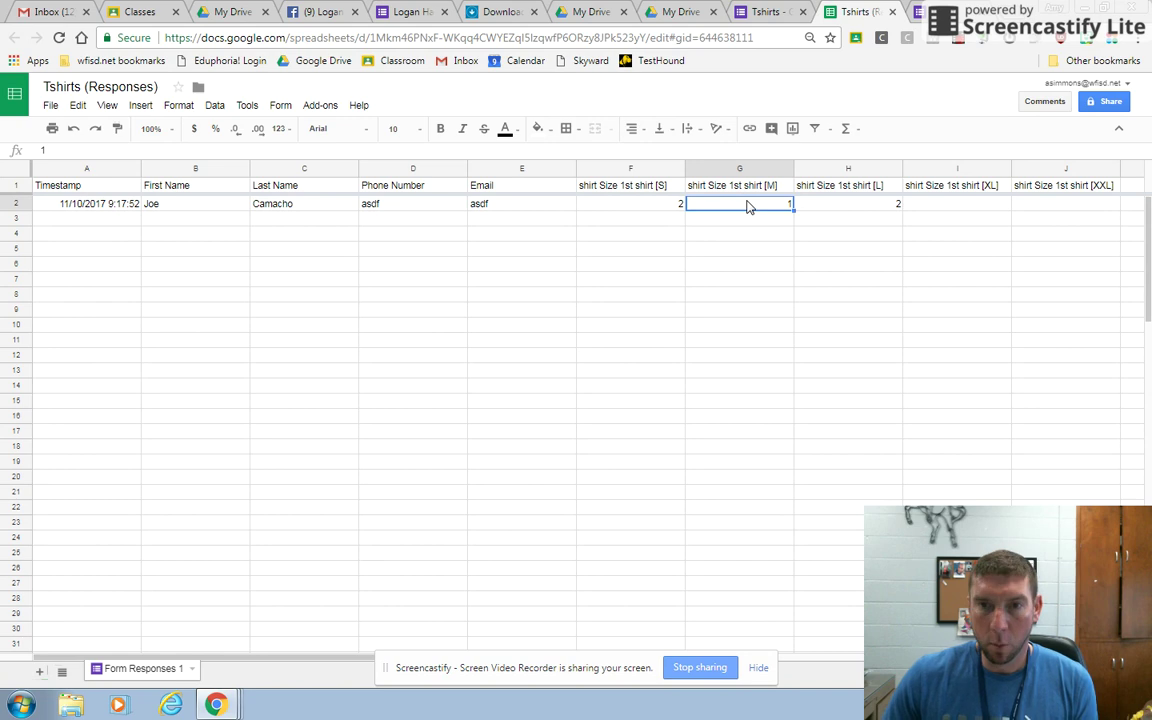
left_click(843, 213)
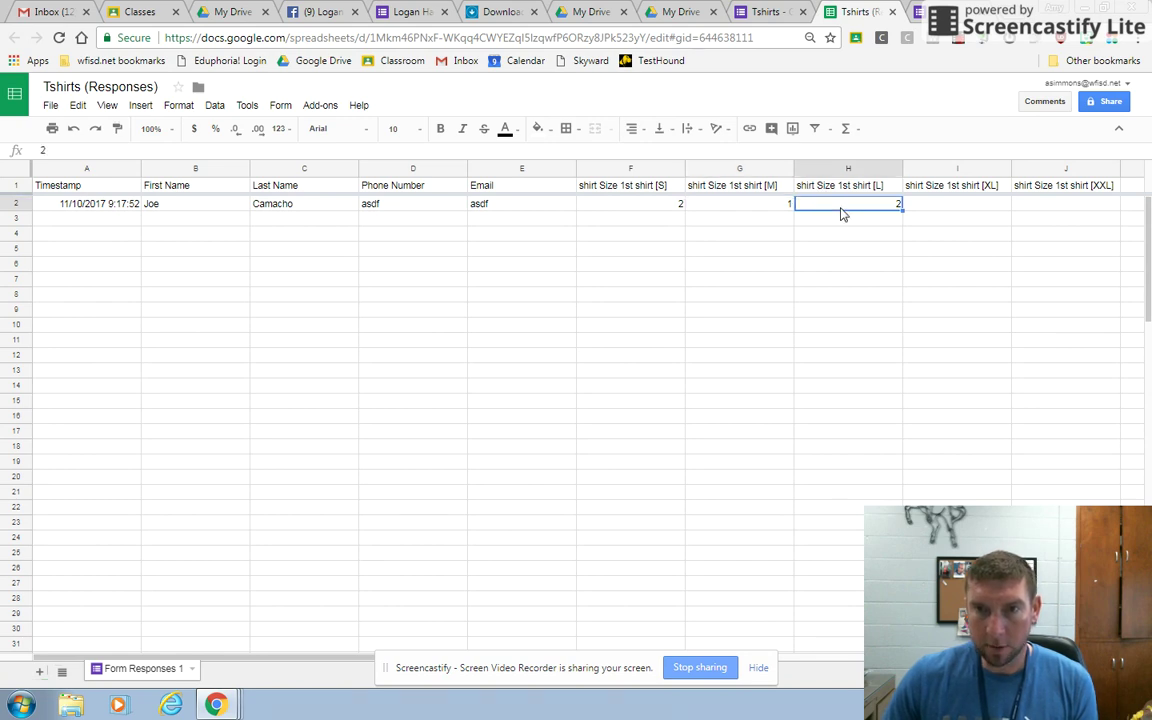
left_click(200, 210)
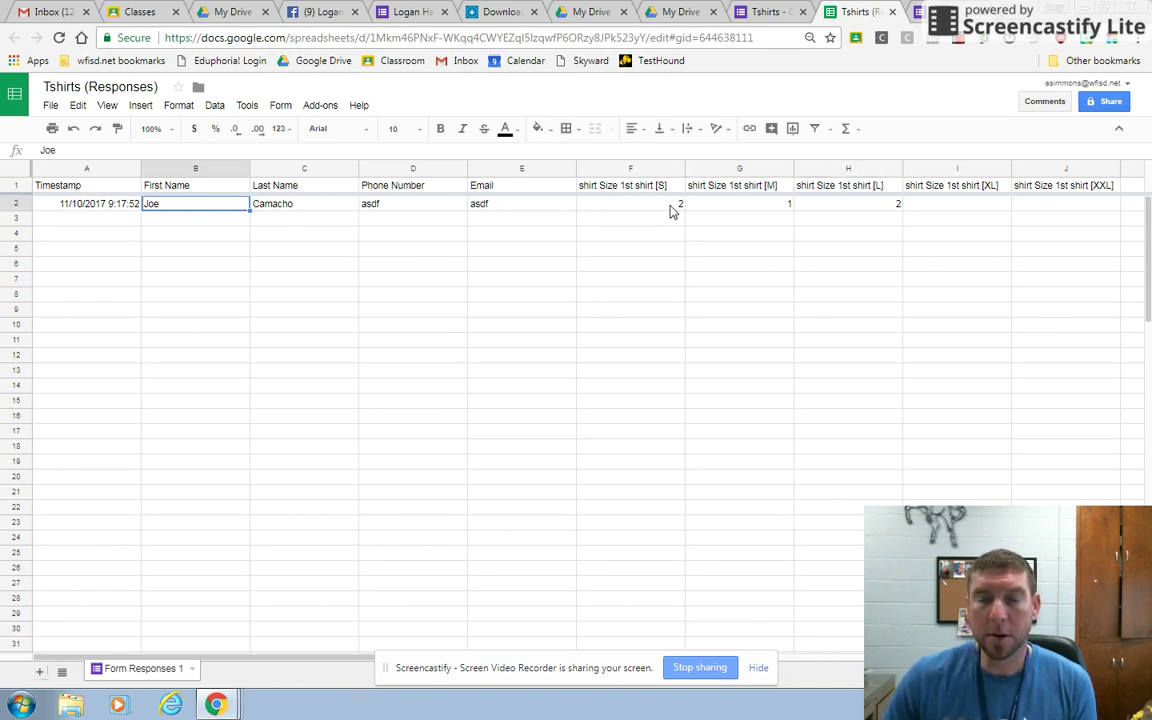
Highlight the S, M and L count columns, note empty XL and XXL, then return to the form.
left_click(648, 388)
left_click_drag(655, 205, 613, 441)
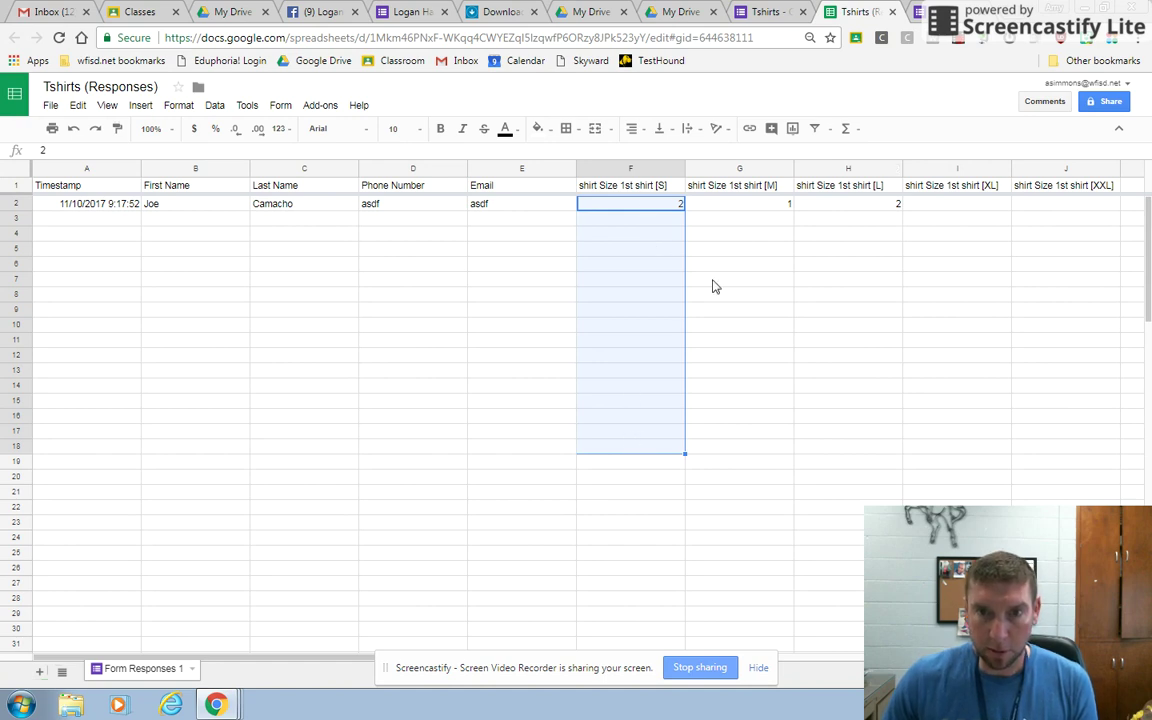
left_click_drag(753, 203, 755, 427)
left_click_drag(843, 205, 846, 435)
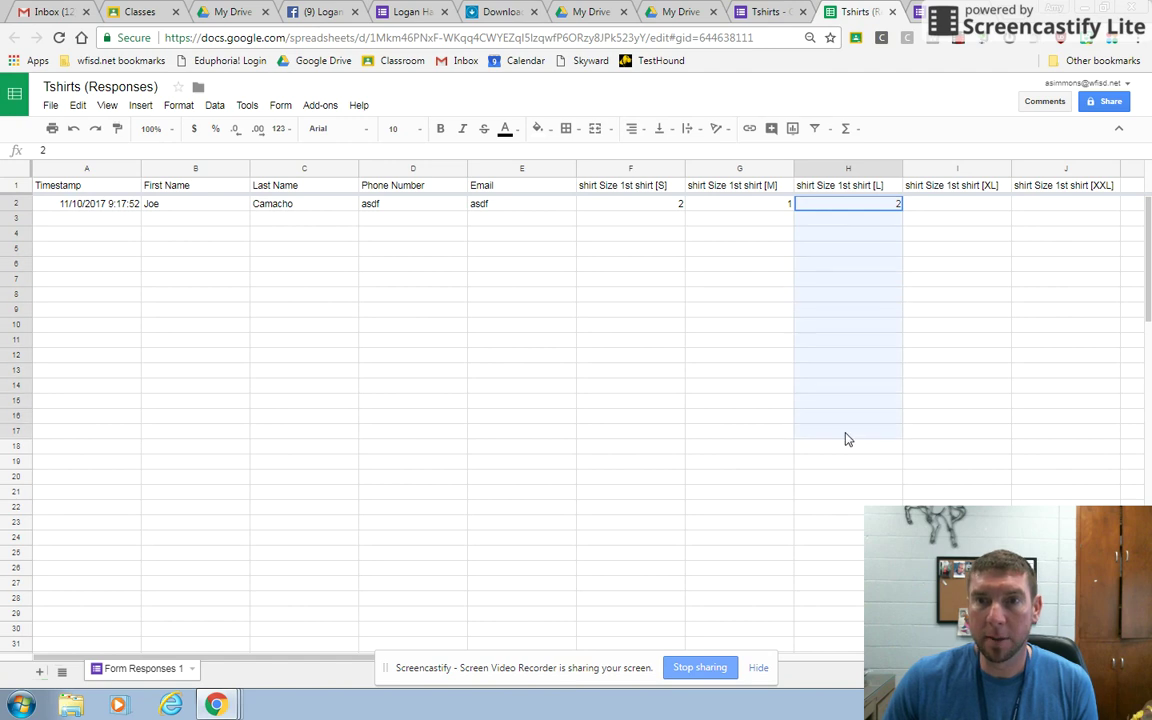
left_click(995, 206)
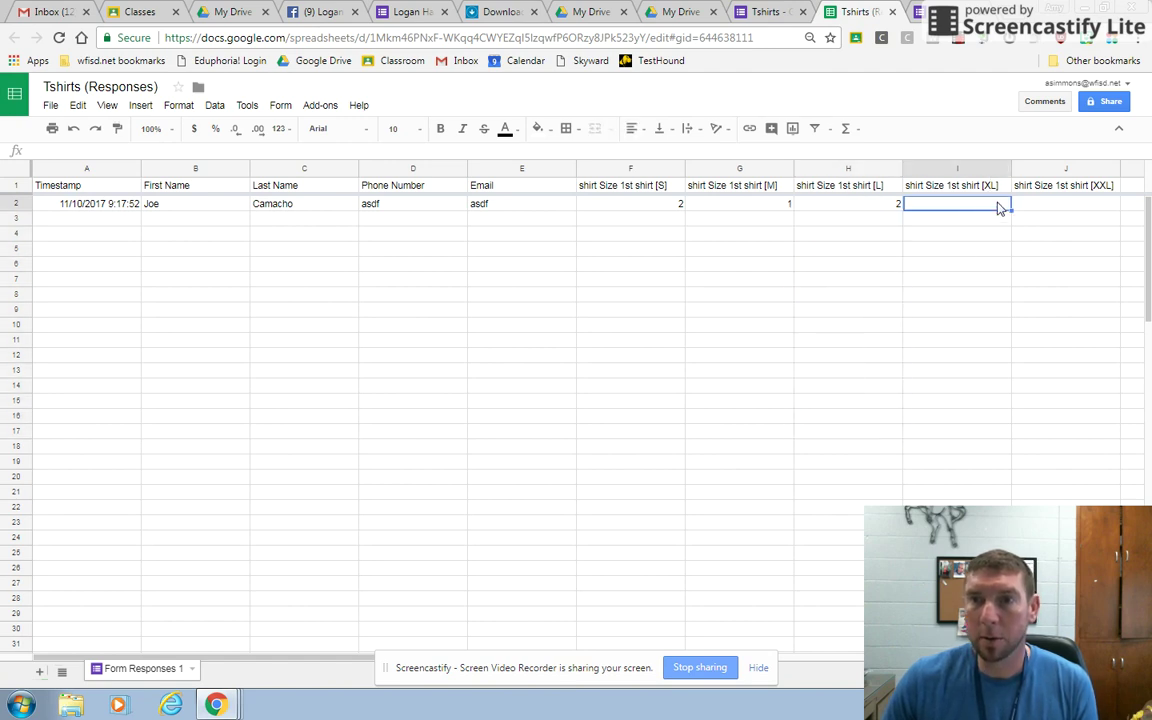
left_click(1065, 205)
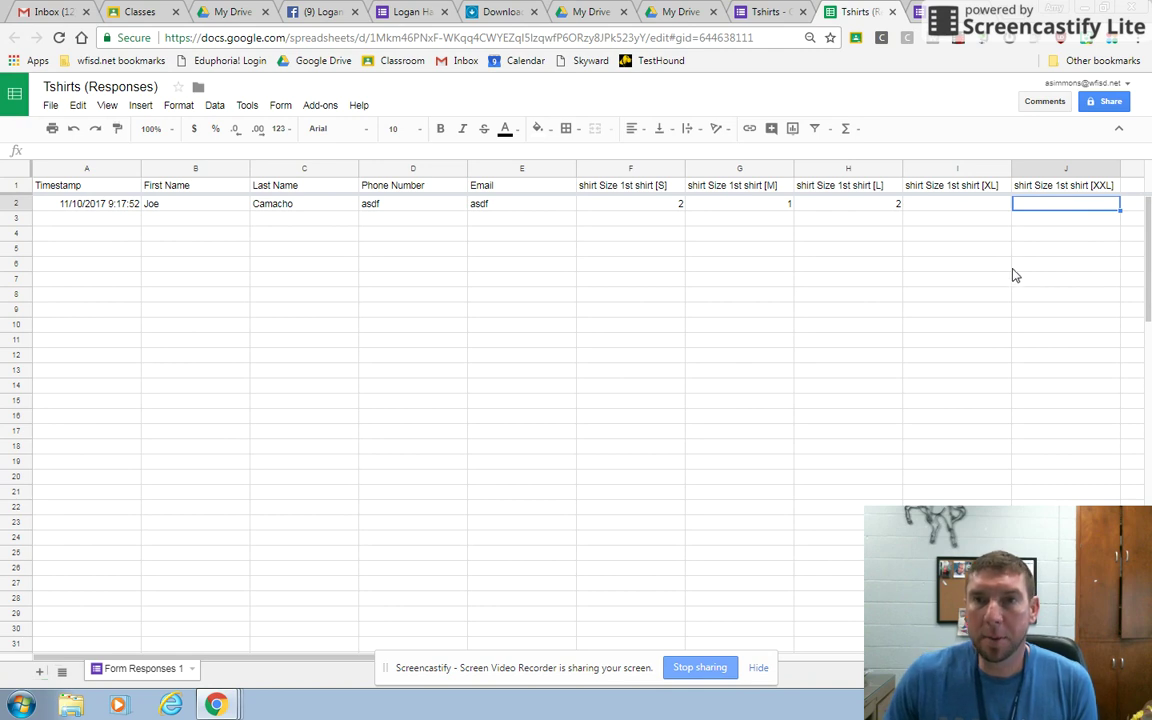
left_click(768, 12)
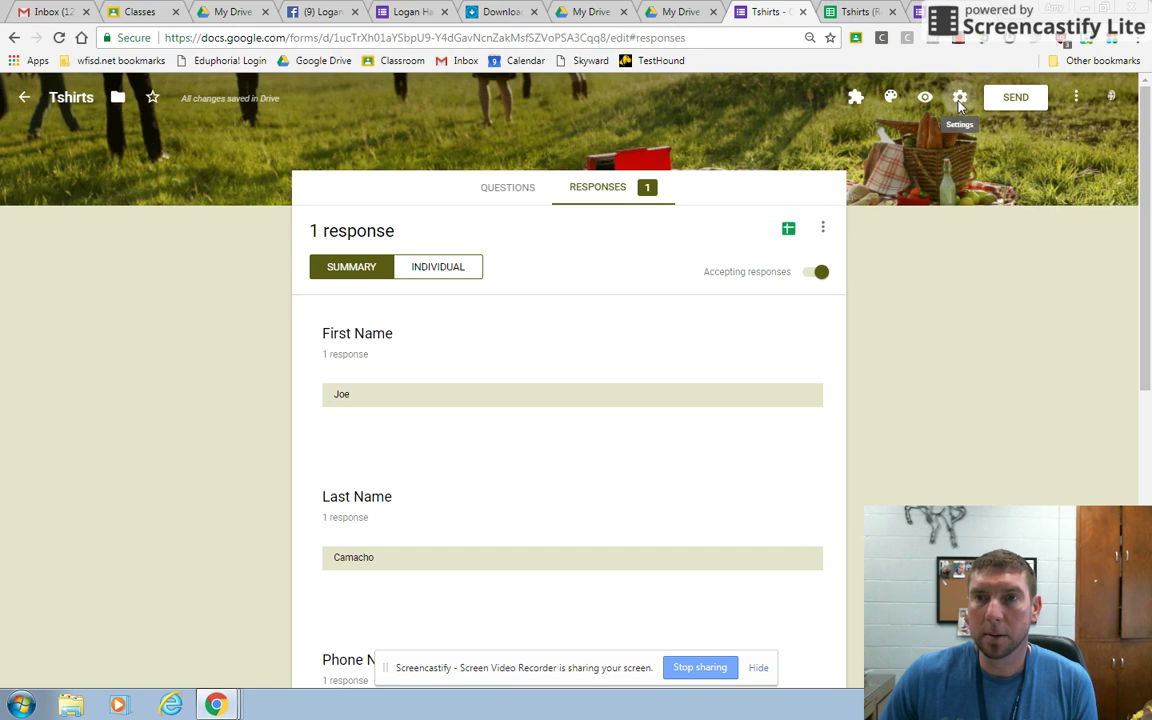
Allow respondents outside Wichita Falls ISD and set the confirmation message to 'please contact', then save.
left_click(959, 104)
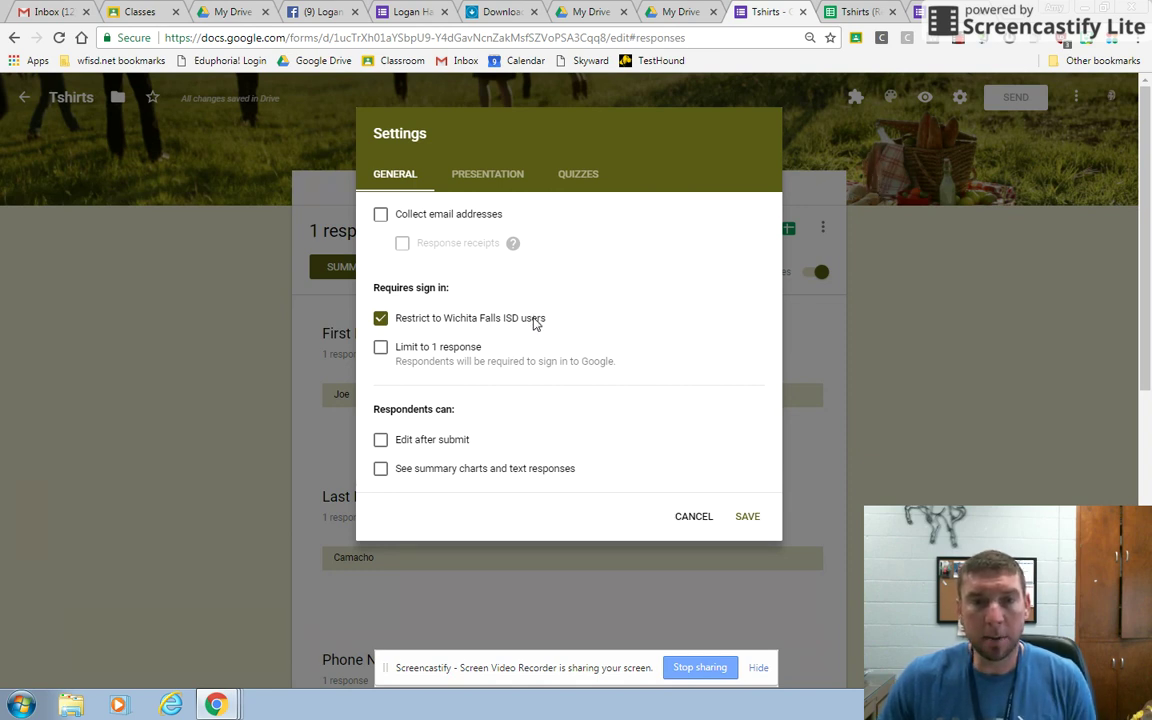
left_click(535, 320)
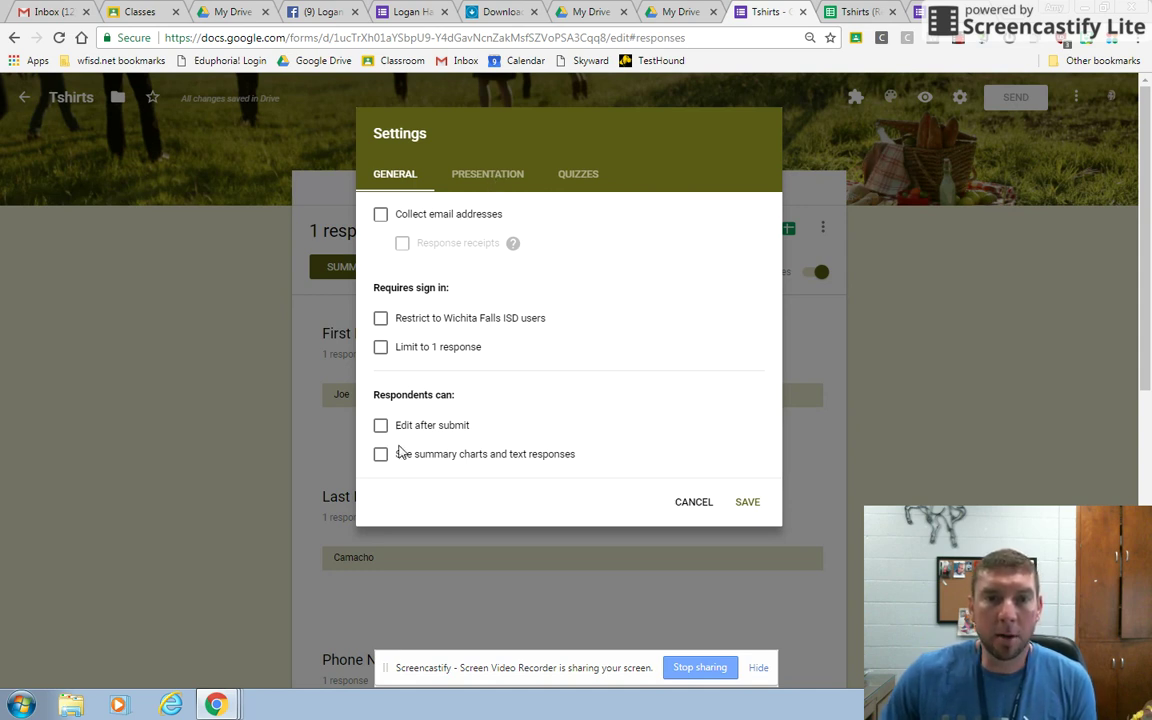
left_click(499, 178)
left_click(527, 340)
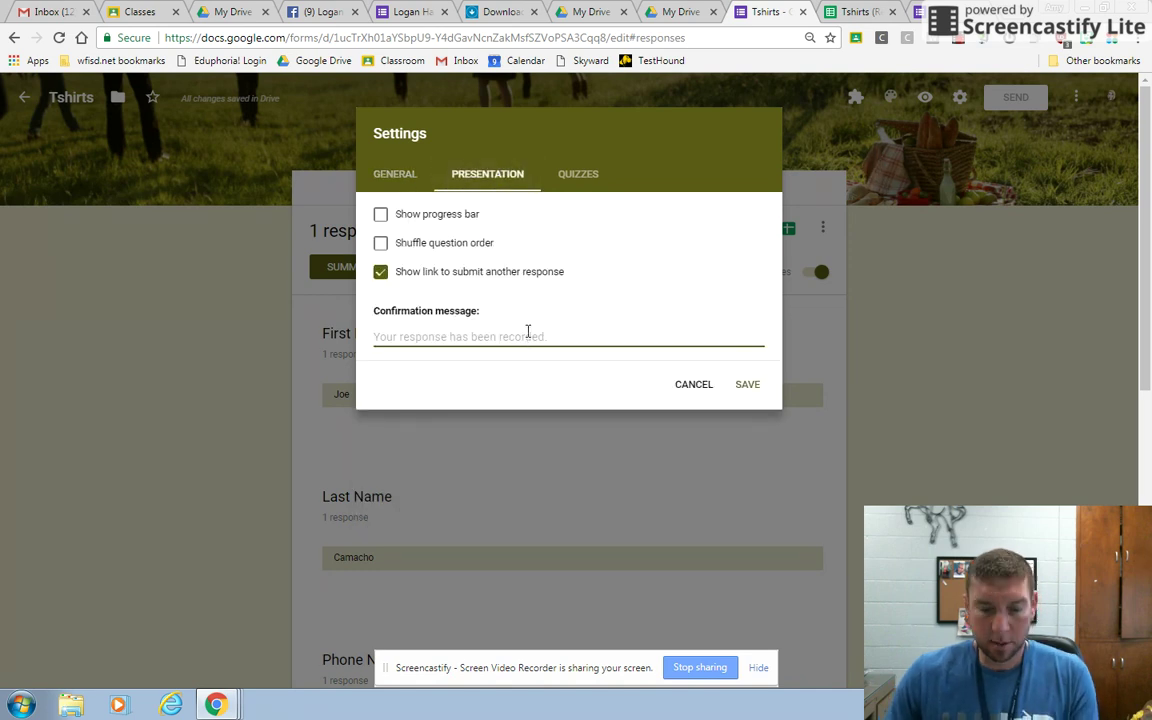
type("sh")
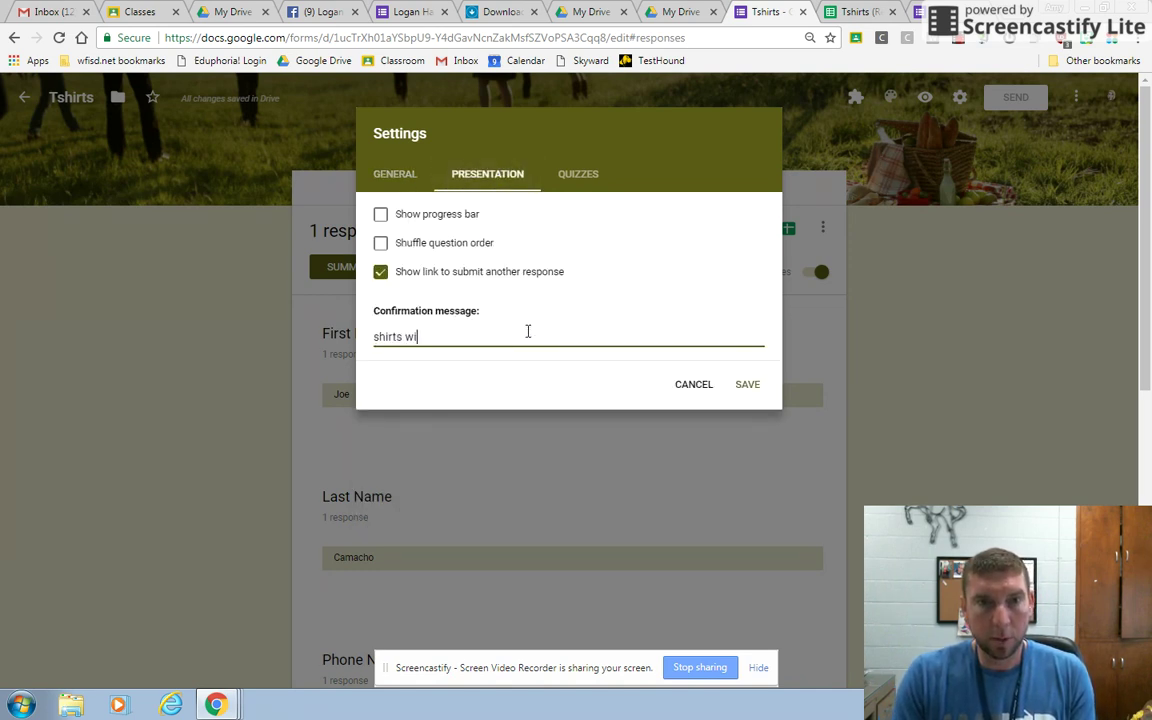
type("ir")
key("BackSpace")
key("BackSpace")
key("BackSpace")
key("BackSpace")
type("please contact")
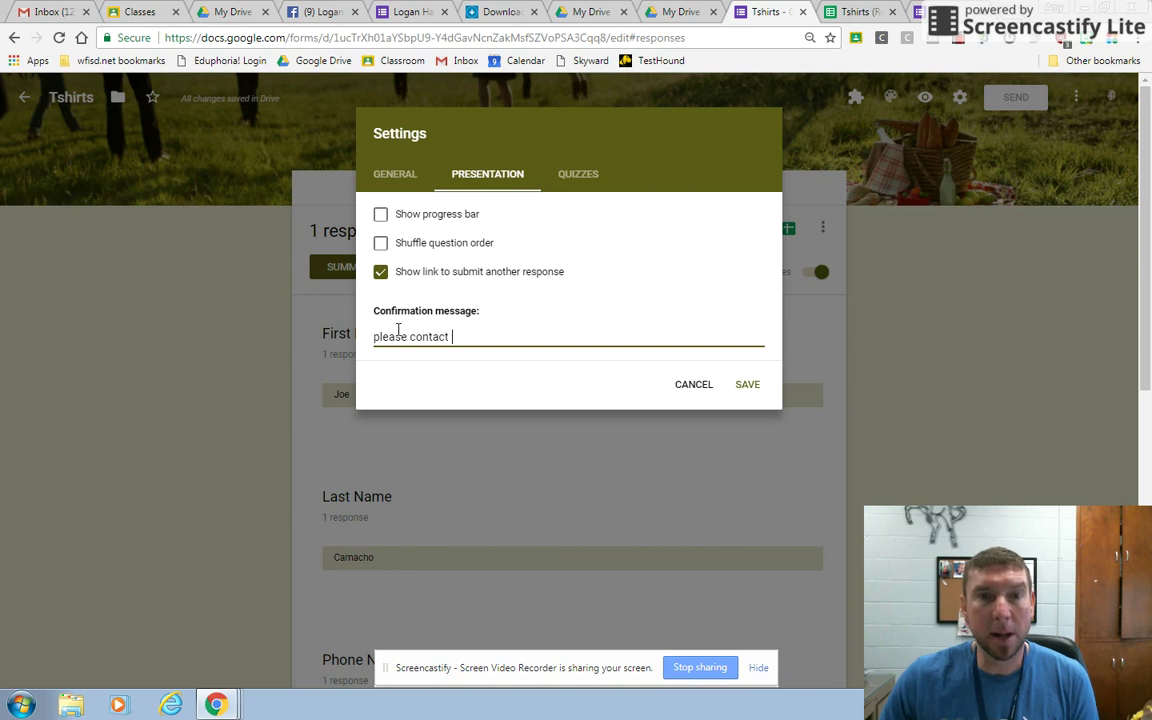
left_click(748, 386)
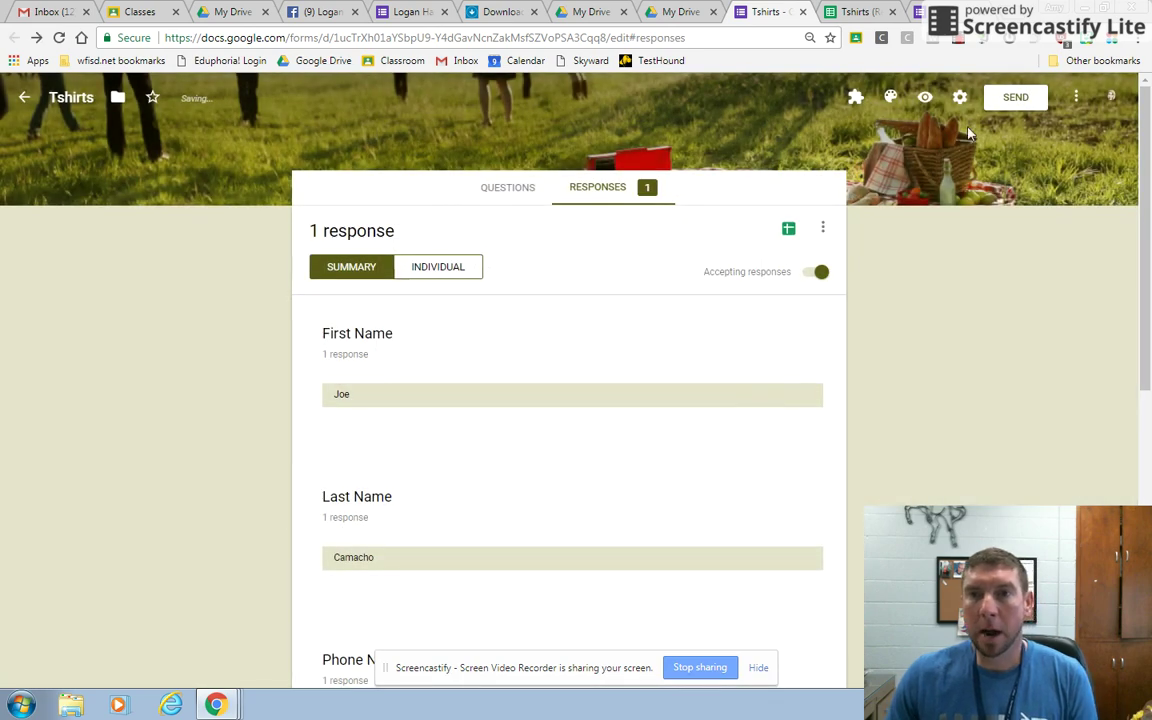
Show the Tshirts form's shareable link in the Send form dialog and select the full URL.
left_click(1015, 99)
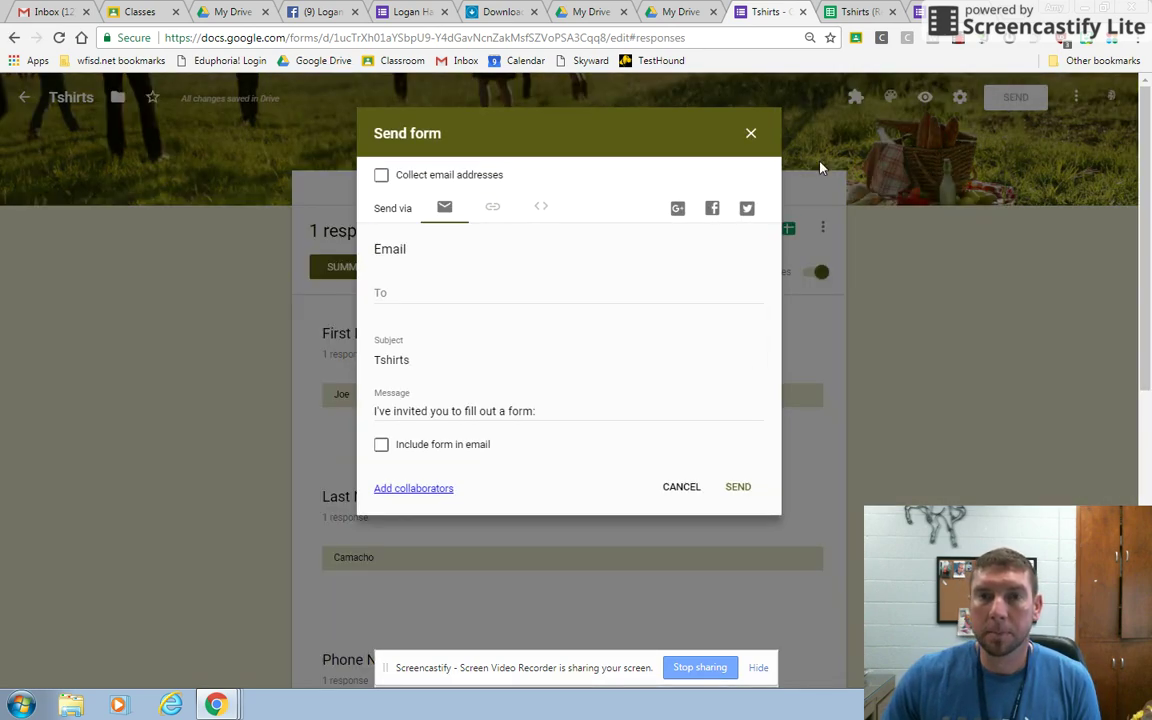
left_click(494, 208)
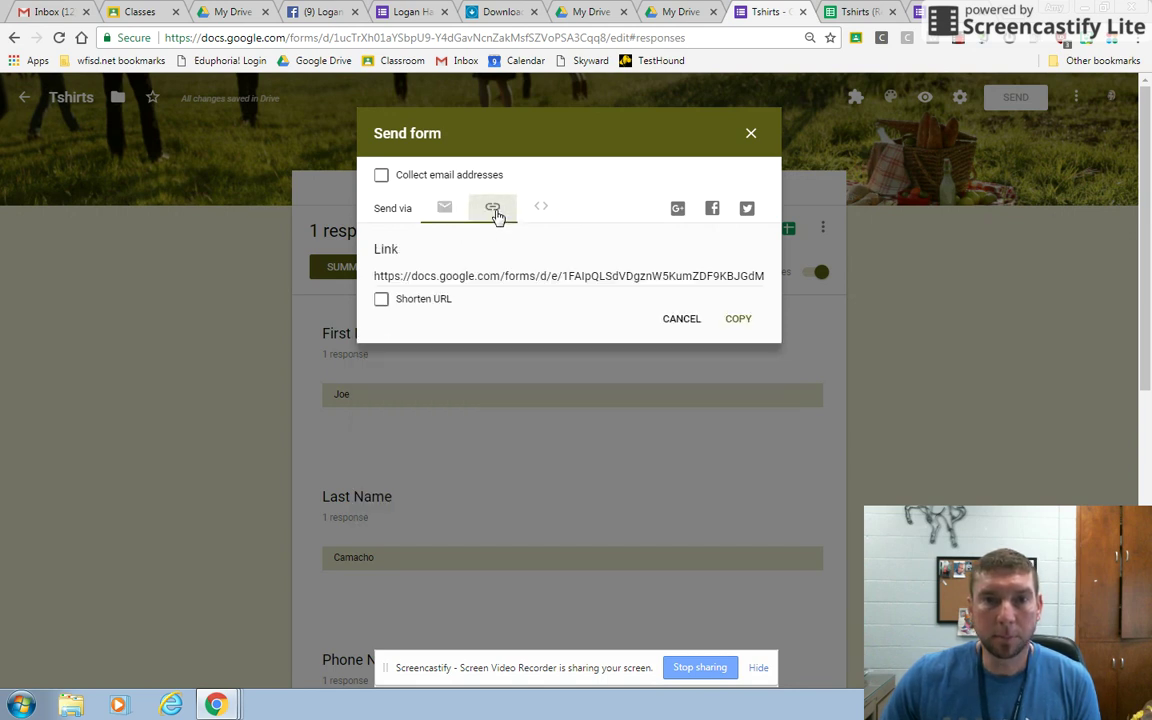
left_click(508, 270)
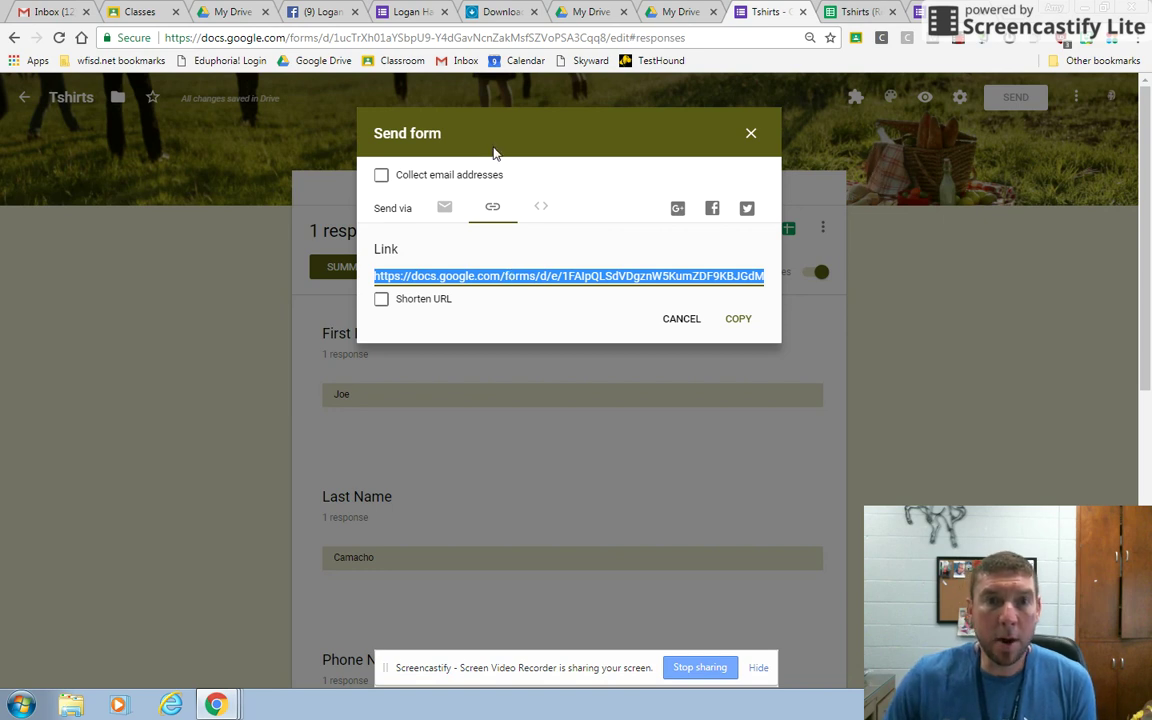
left_click(444, 207)
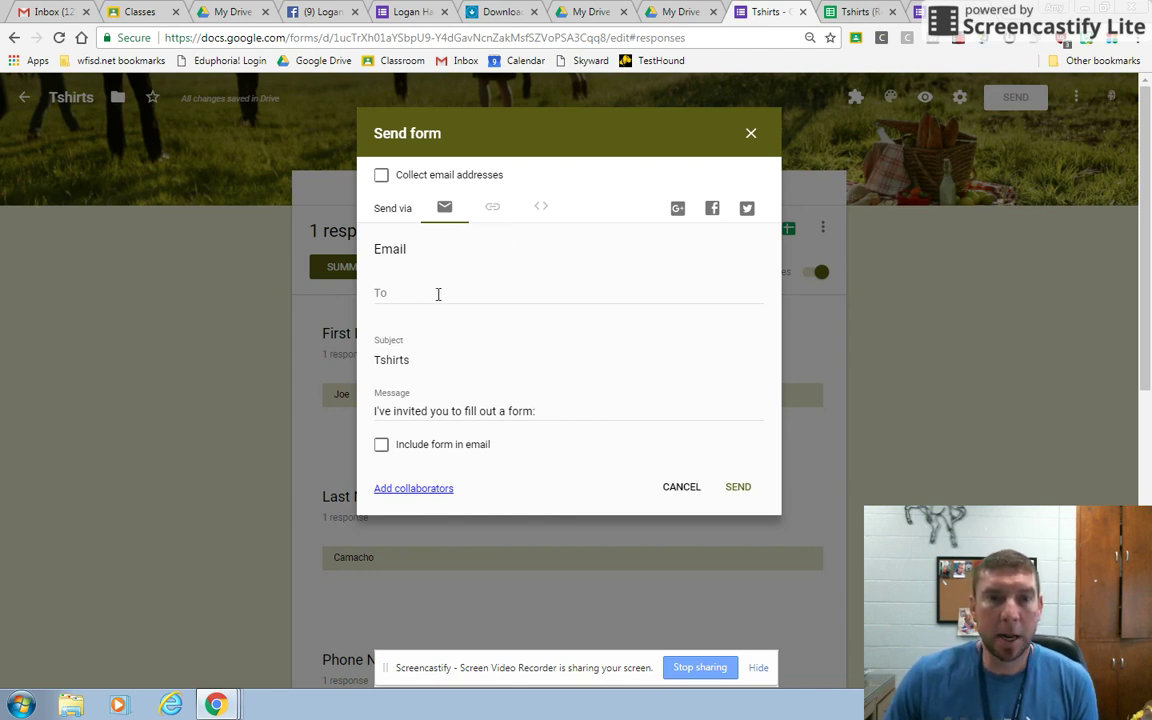
left_click(494, 209)
left_click(503, 276)
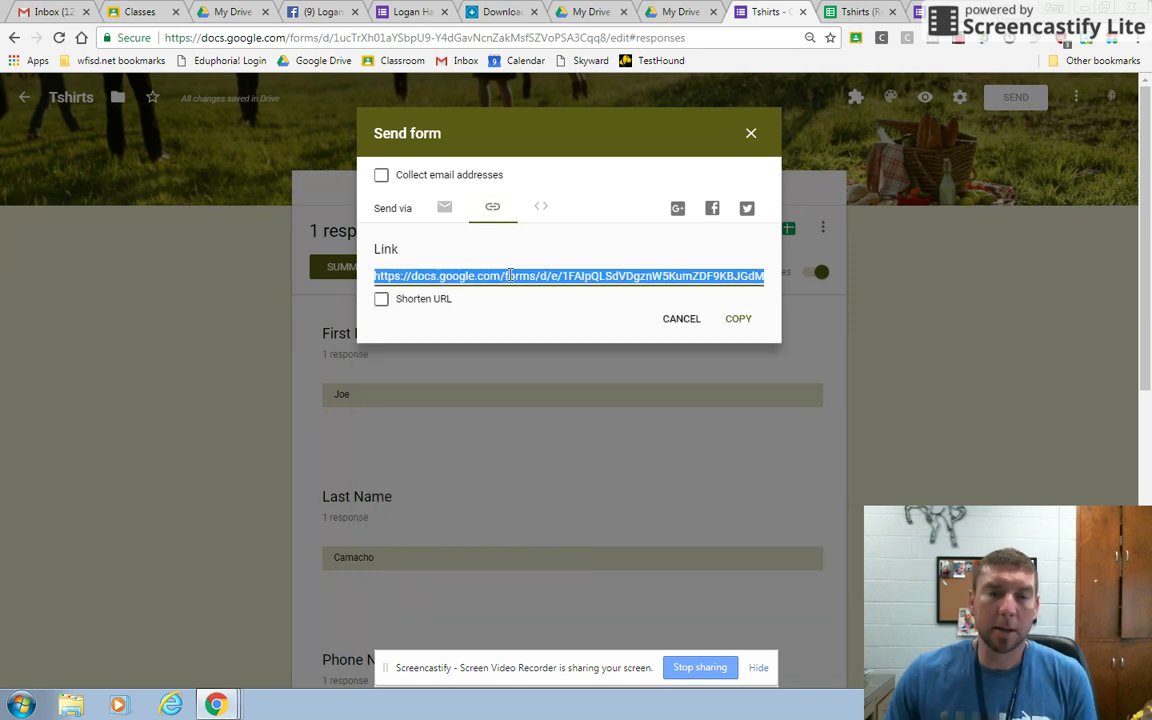